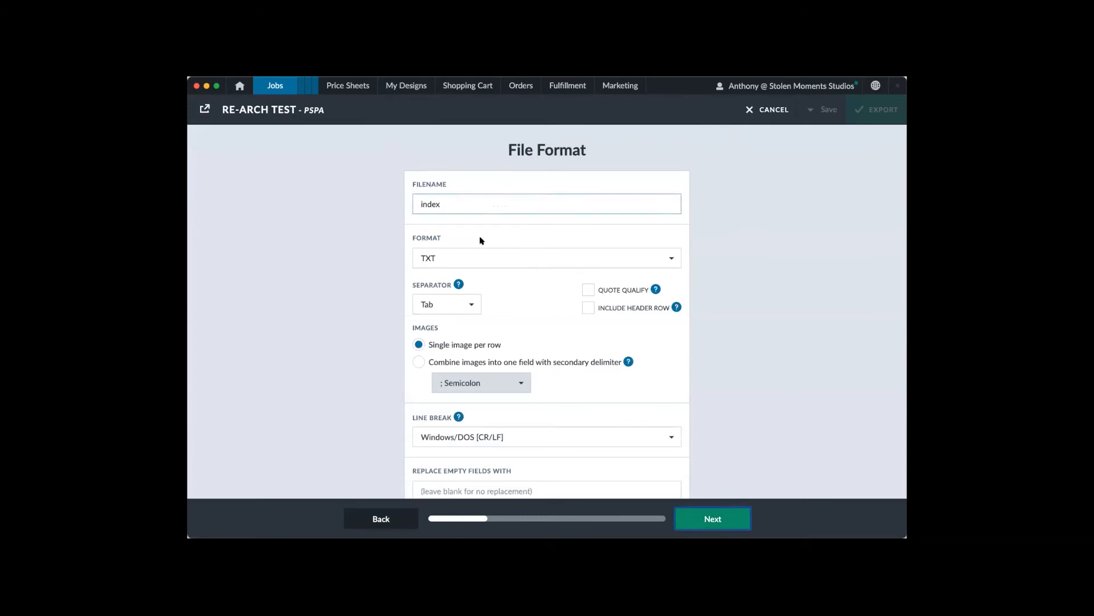
Check the format and separator choices, then continue to the Subjects page keeping filename index, TXT format and Tab separator.
{"action": "left_click", "coordinate": [459, 203]}
{"action": "left_click_drag", "start_coordinate": [459, 203], "coordinate": [390, 208]}
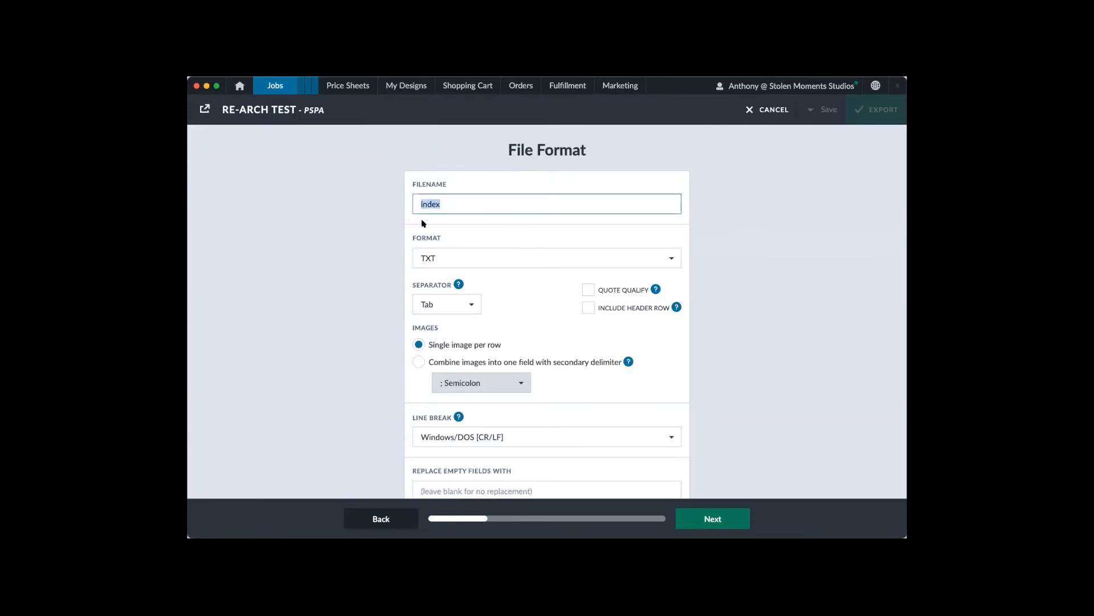
{"action": "left_click", "coordinate": [470, 260]}
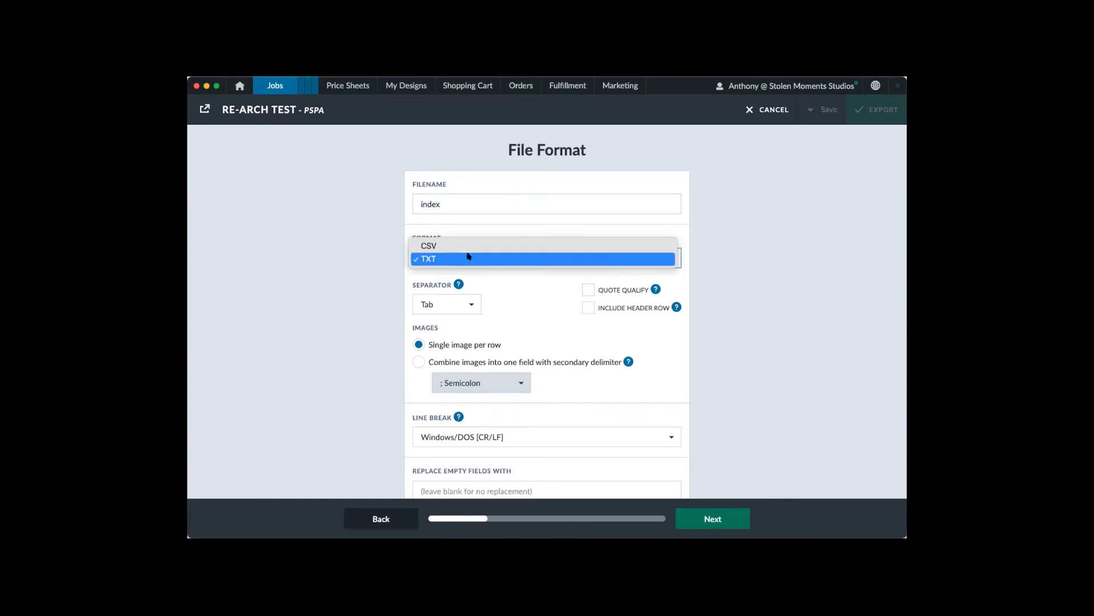
{"action": "left_click", "coordinate": [762, 252]}
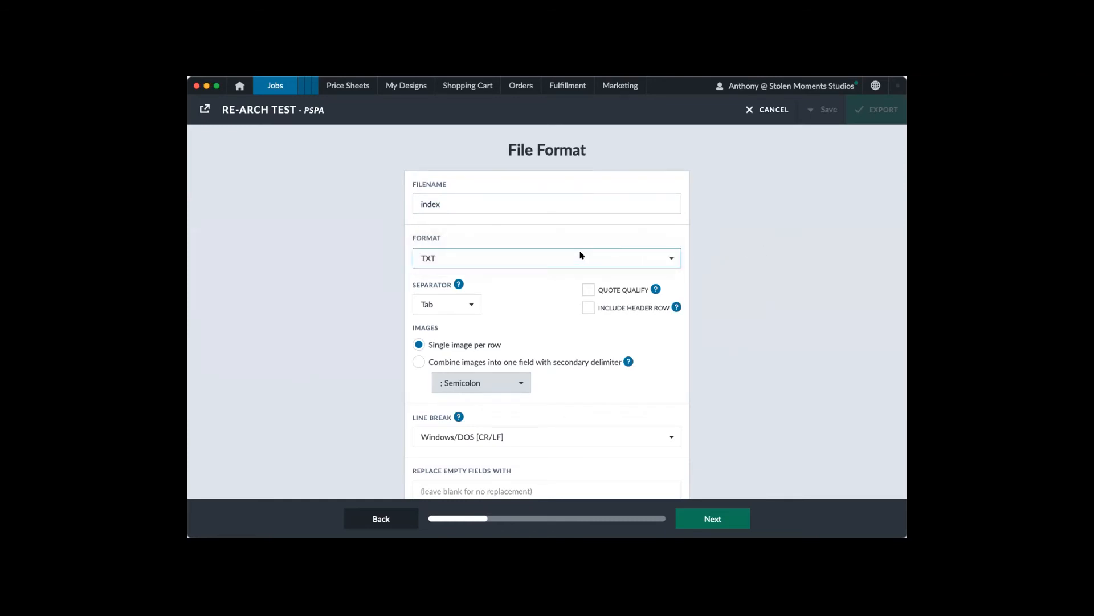
{"action": "scroll", "coordinate": [580, 254], "scroll_direction": "down", "scroll_amount": 1}
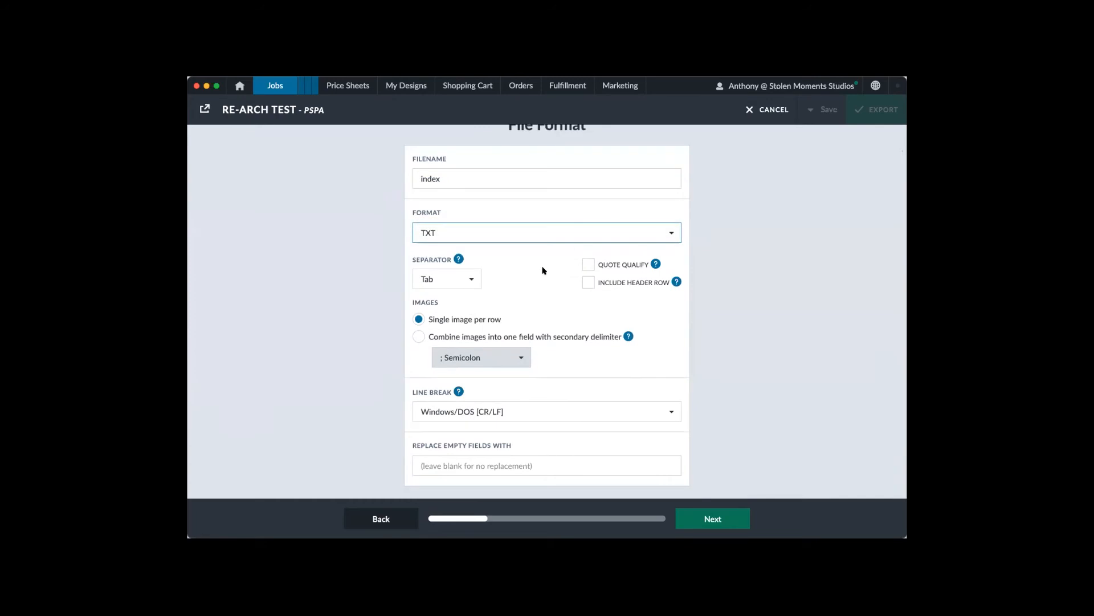
{"action": "left_click", "coordinate": [465, 282]}
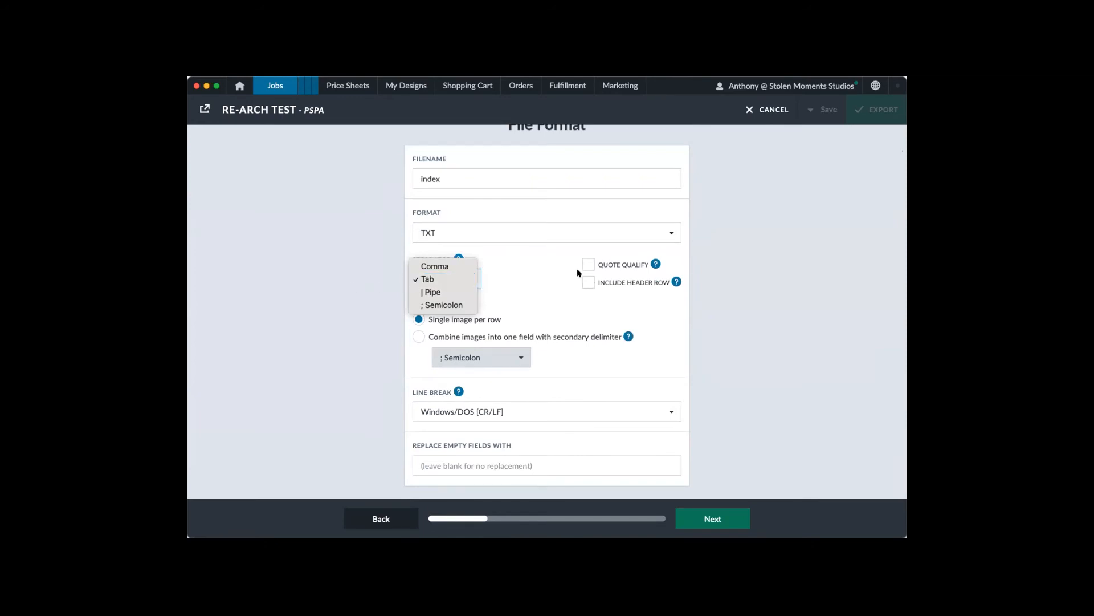
{"action": "left_click", "coordinate": [769, 279]}
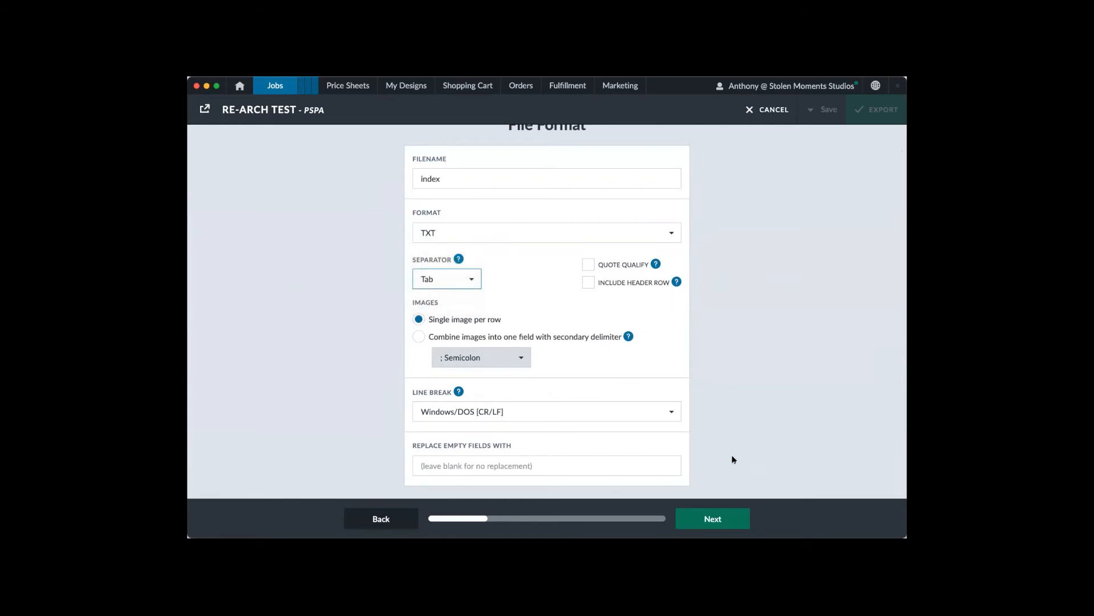
{"action": "left_click", "coordinate": [735, 516]}
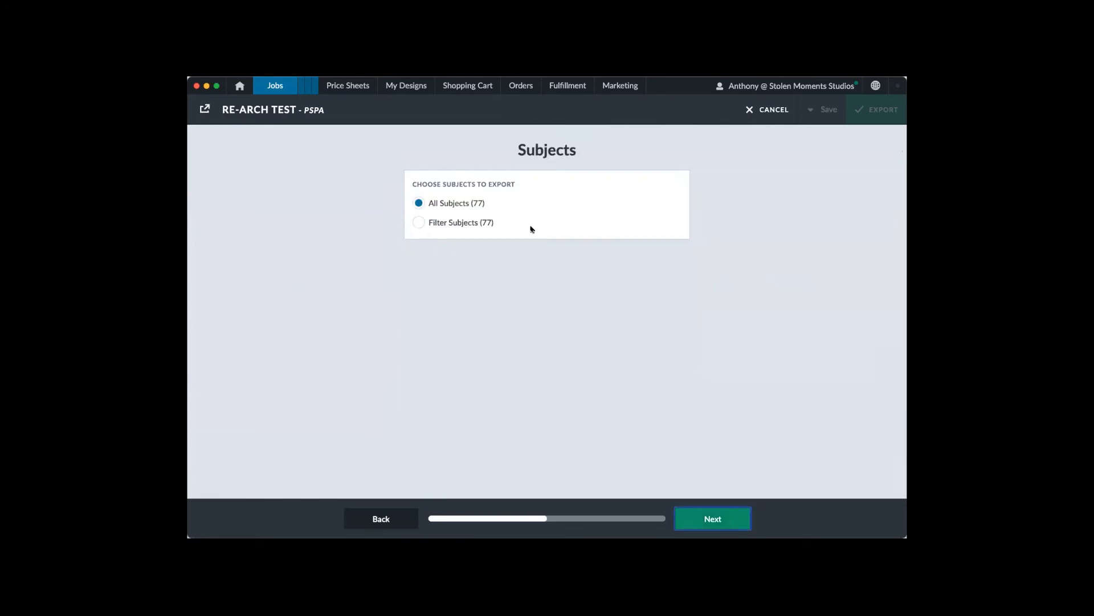
Filter the exported subjects to those with Yearbook 1 and base the image-taken filter on Yearbook 1 images.
{"action": "left_click", "coordinate": [452, 224]}
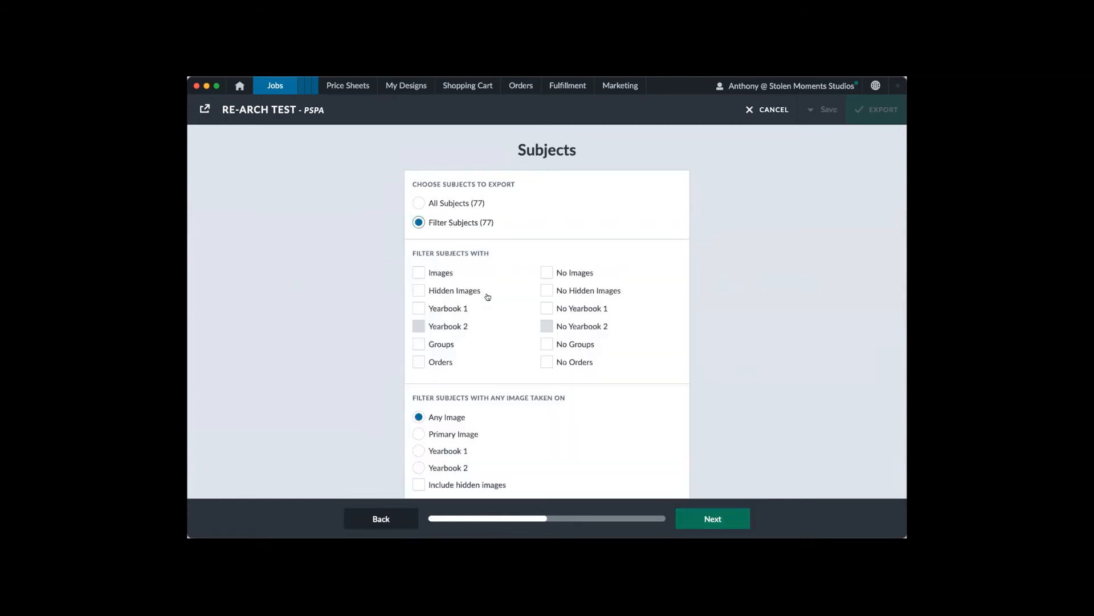
{"action": "left_click", "coordinate": [452, 311]}
{"action": "scroll", "coordinate": [483, 323], "scroll_direction": "down", "scroll_amount": 1}
{"action": "scroll", "coordinate": [483, 323], "scroll_direction": "down", "scroll_amount": 2}
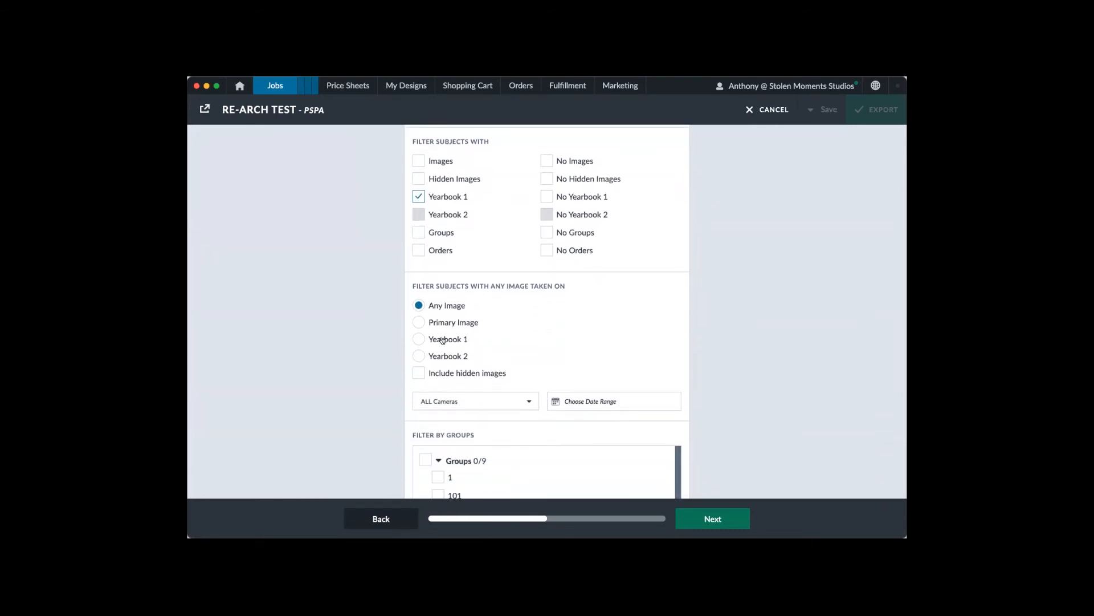
{"action": "left_click", "coordinate": [454, 341]}
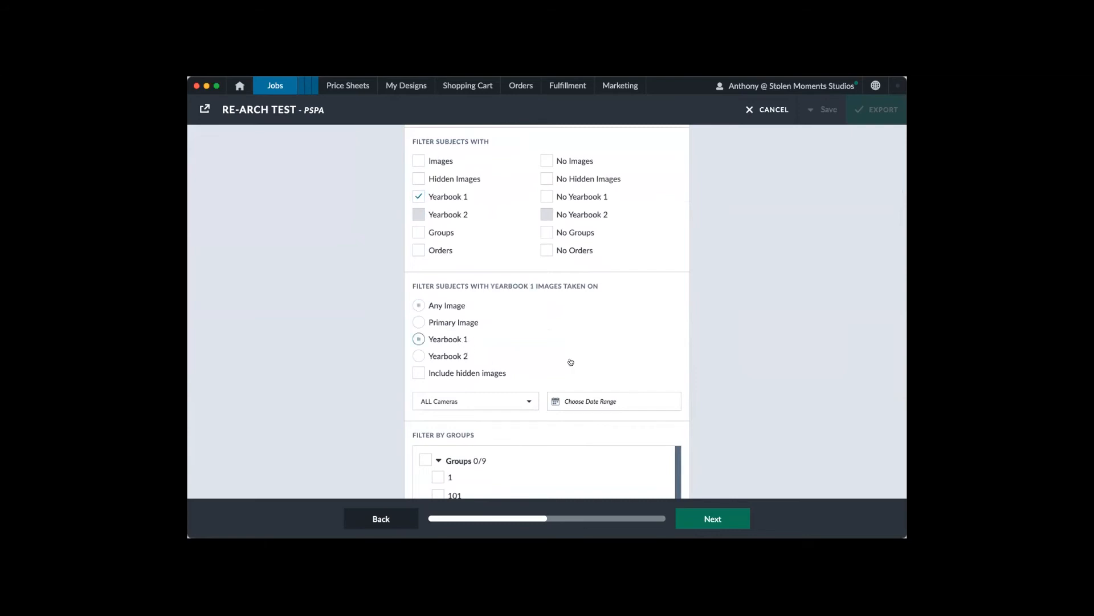
Review the group and subject data filters, leave them unset and continue to the Subject Data page.
{"action": "scroll", "coordinate": [557, 354], "scroll_direction": "down", "scroll_amount": 5}
{"action": "scroll", "coordinate": [572, 365], "scroll_direction": "down", "scroll_amount": 1}
{"action": "scroll", "coordinate": [575, 365], "scroll_direction": "up", "scroll_amount": 1}
{"action": "scroll", "coordinate": [587, 363], "scroll_direction": "down", "scroll_amount": 1}
{"action": "scroll", "coordinate": [507, 326], "scroll_direction": "up", "scroll_amount": 1}
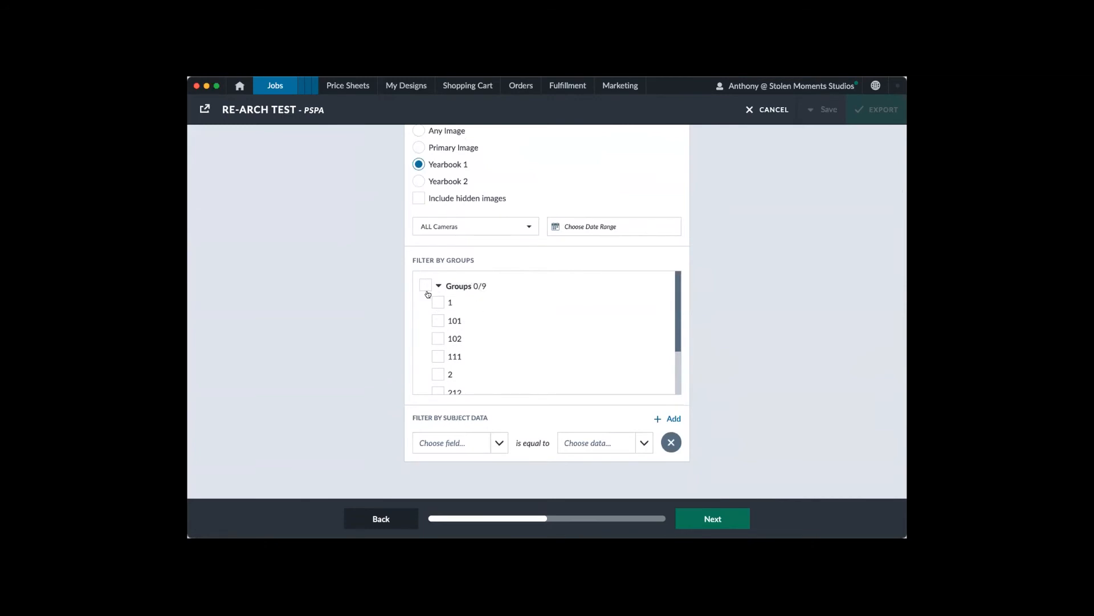
{"action": "scroll", "coordinate": [576, 338], "scroll_direction": "down", "scroll_amount": 3}
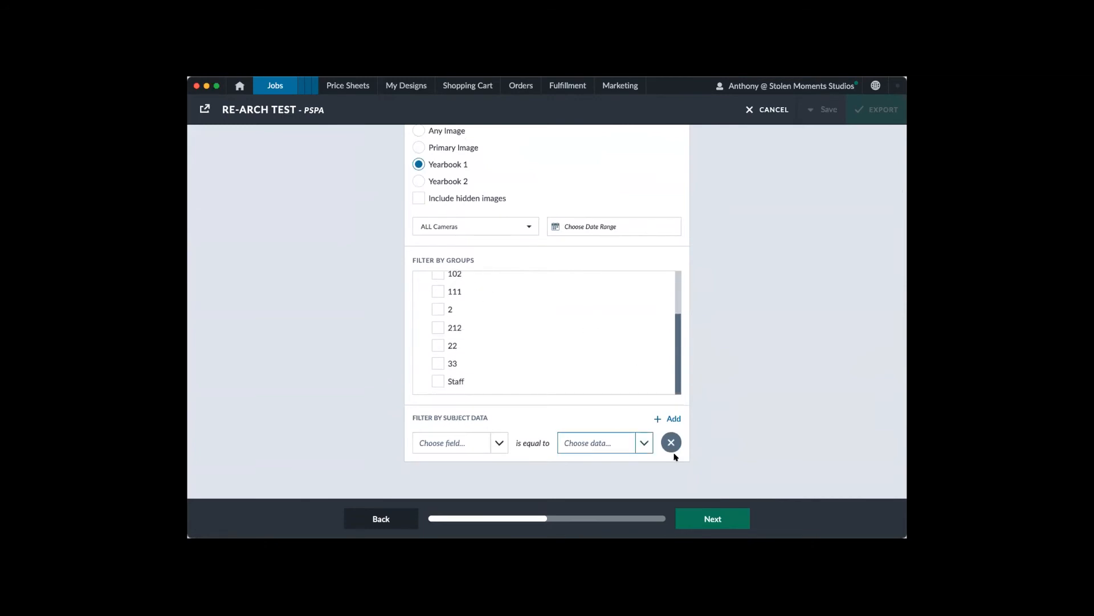
{"action": "left_click", "coordinate": [736, 515]}
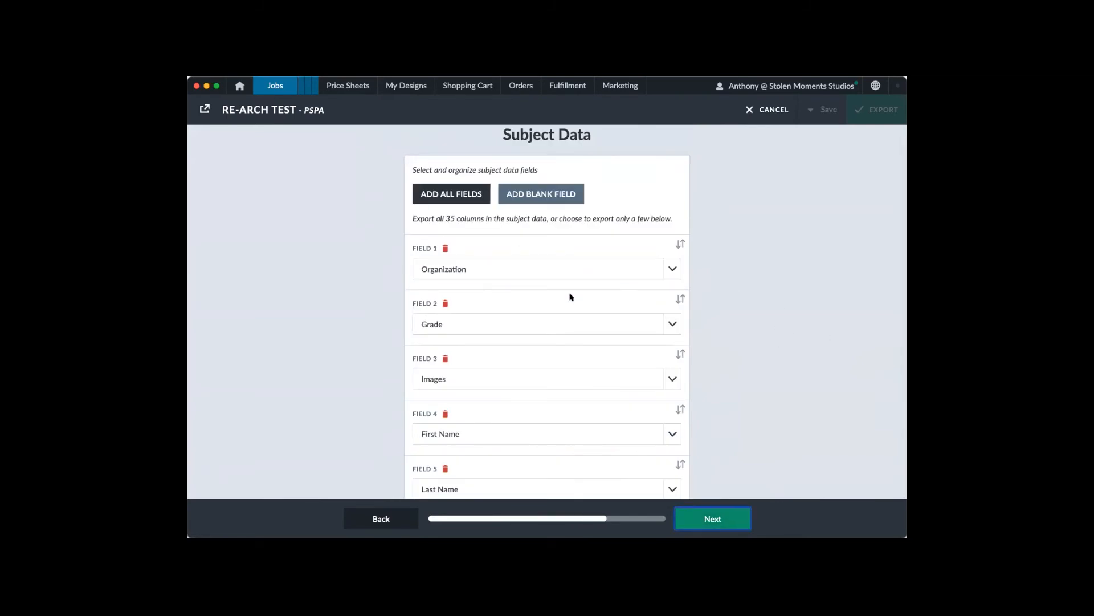
Review the columns available for Field 1 and the five selected export fields, then continue to the Images page.
{"action": "left_click", "coordinate": [549, 267]}
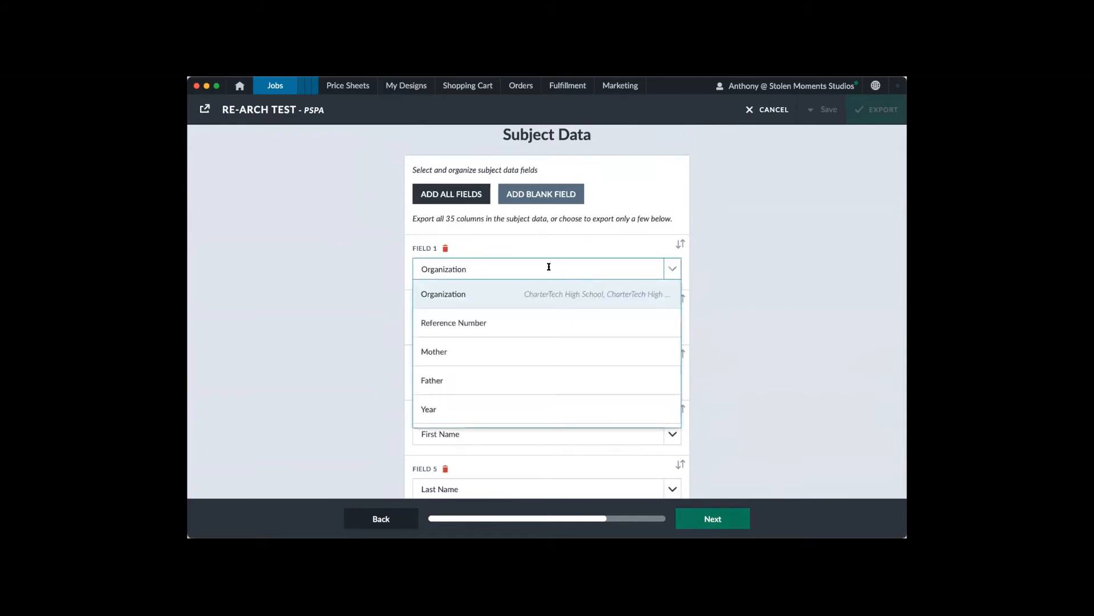
{"action": "left_click", "coordinate": [752, 290]}
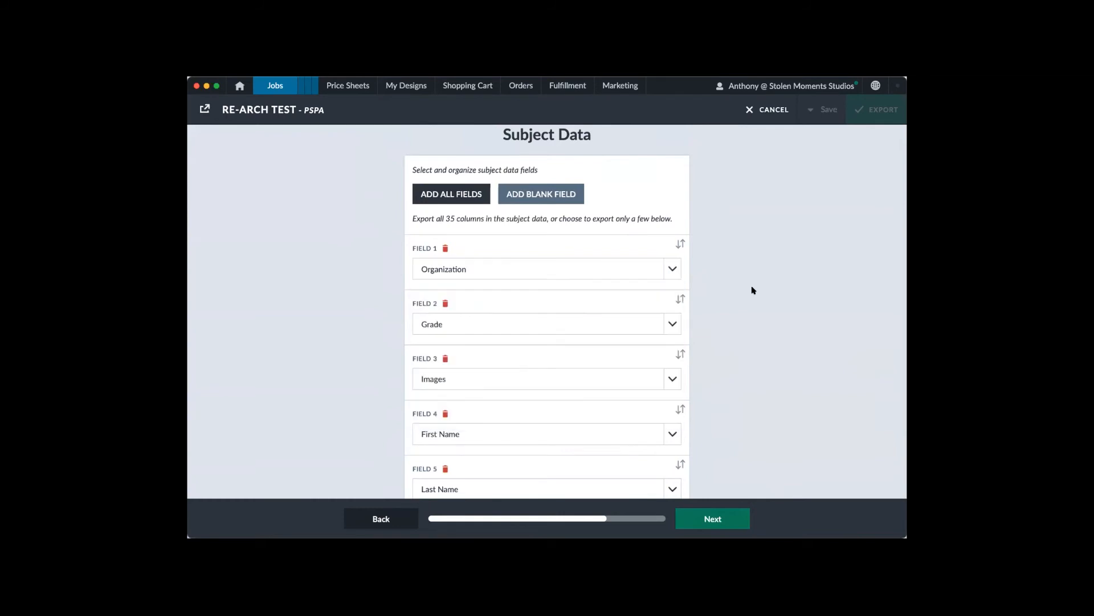
{"action": "left_click", "coordinate": [580, 273]}
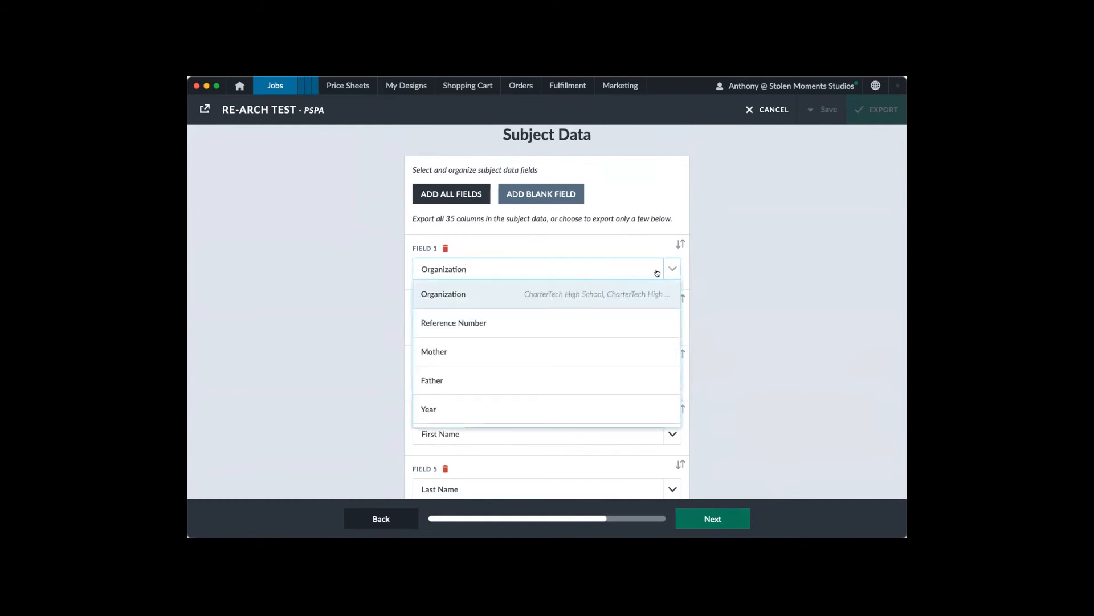
{"action": "left_click", "coordinate": [767, 277]}
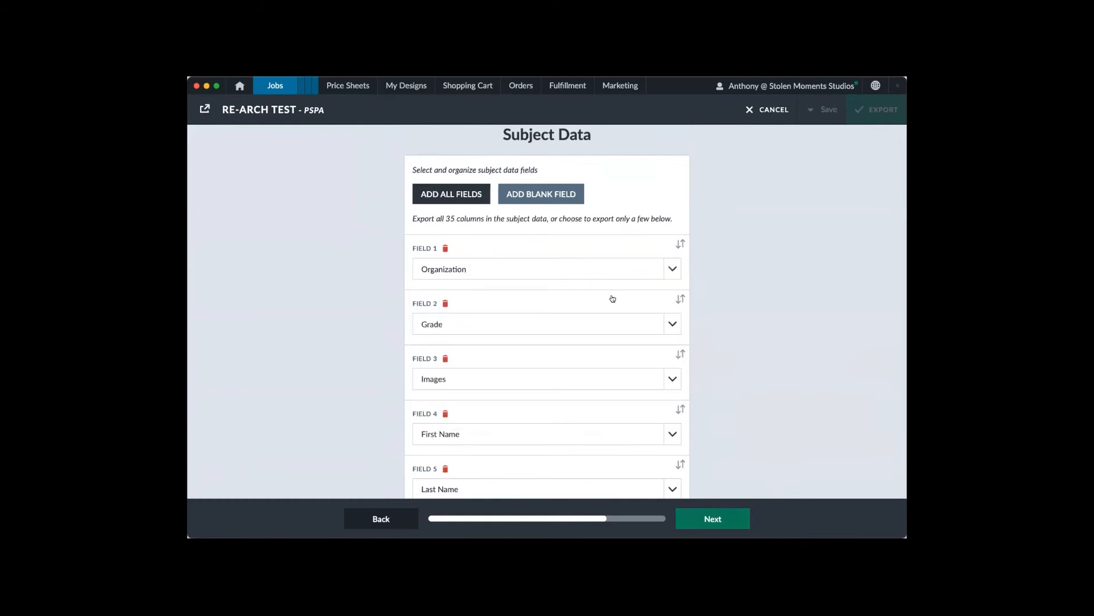
{"action": "scroll", "coordinate": [627, 307], "scroll_direction": "down", "scroll_amount": 3}
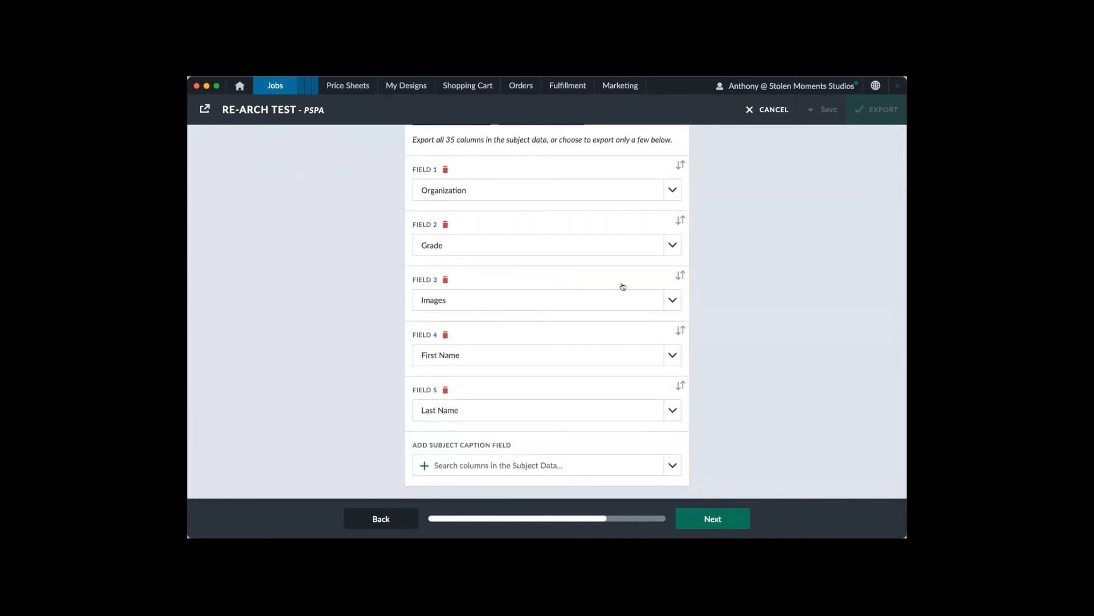
{"action": "scroll", "coordinate": [550, 339], "scroll_direction": "up", "scroll_amount": 1}
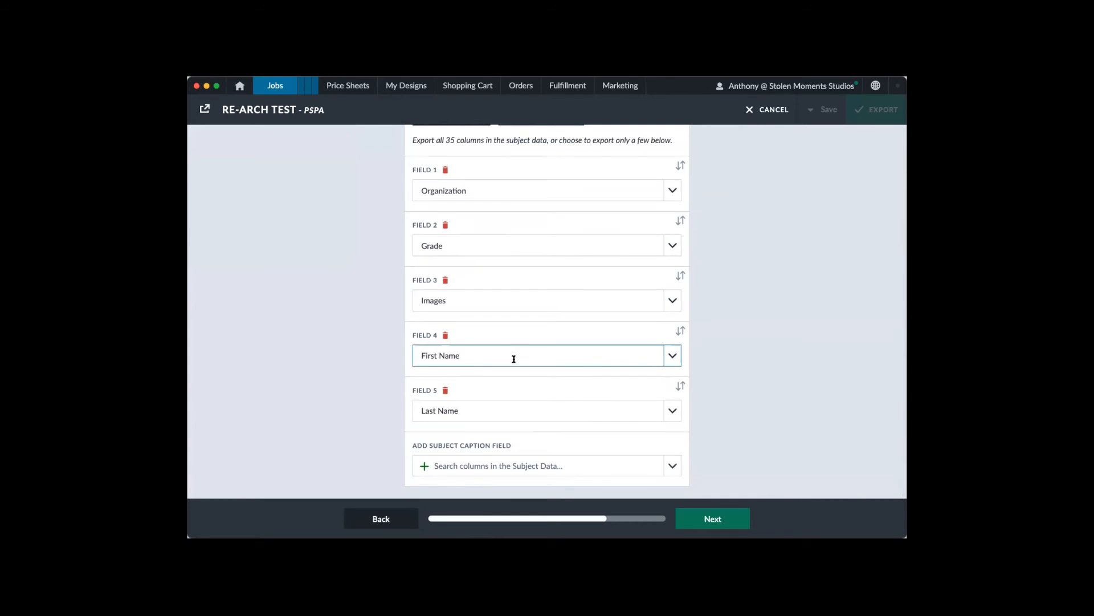
{"action": "scroll", "coordinate": [523, 381], "scroll_direction": "up", "scroll_amount": 2}
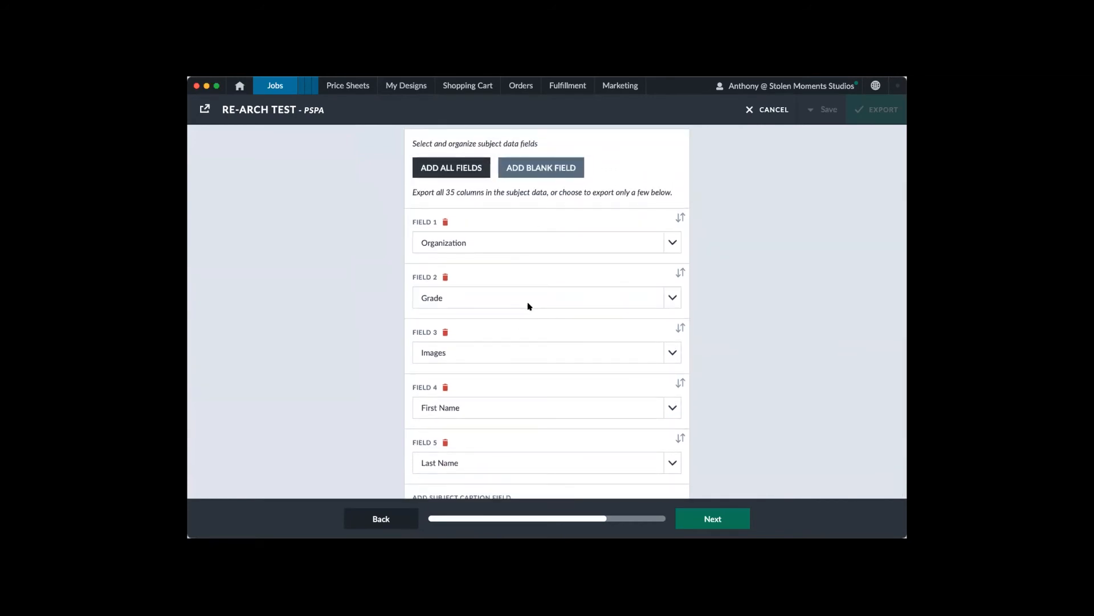
{"action": "scroll", "coordinate": [547, 308], "scroll_direction": "down", "scroll_amount": 2}
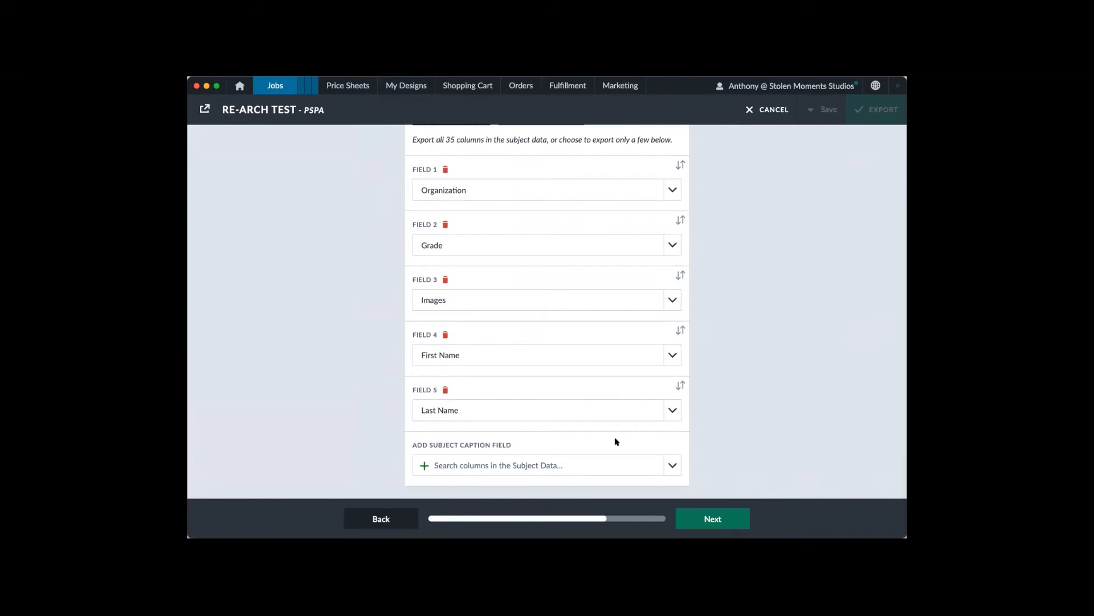
{"action": "left_click", "coordinate": [729, 522]}
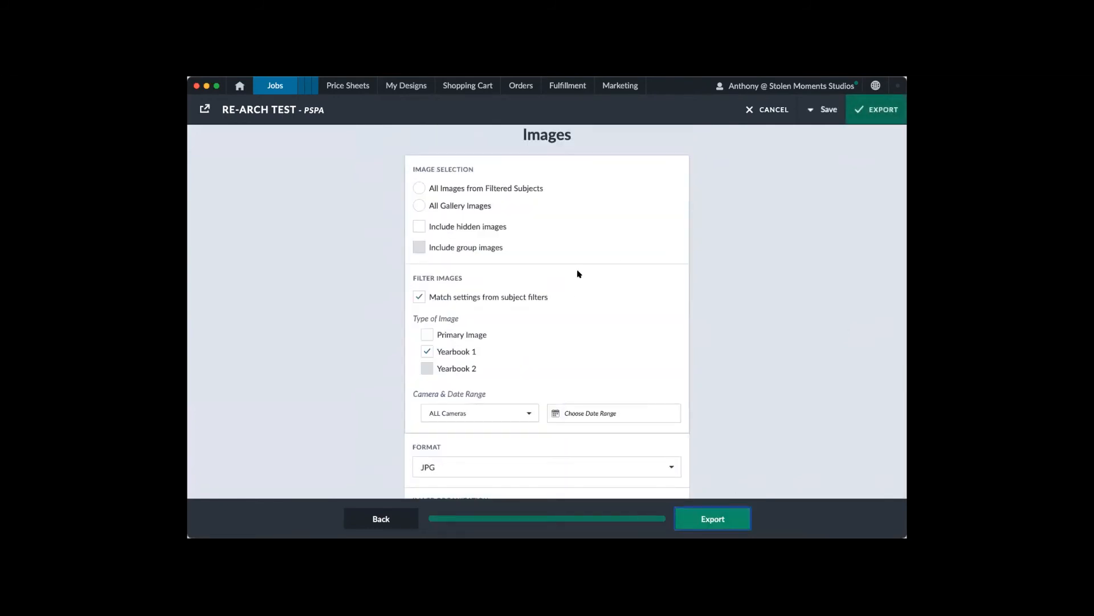
Set the image selection to All Gallery Images.
{"action": "left_click", "coordinate": [464, 207]}
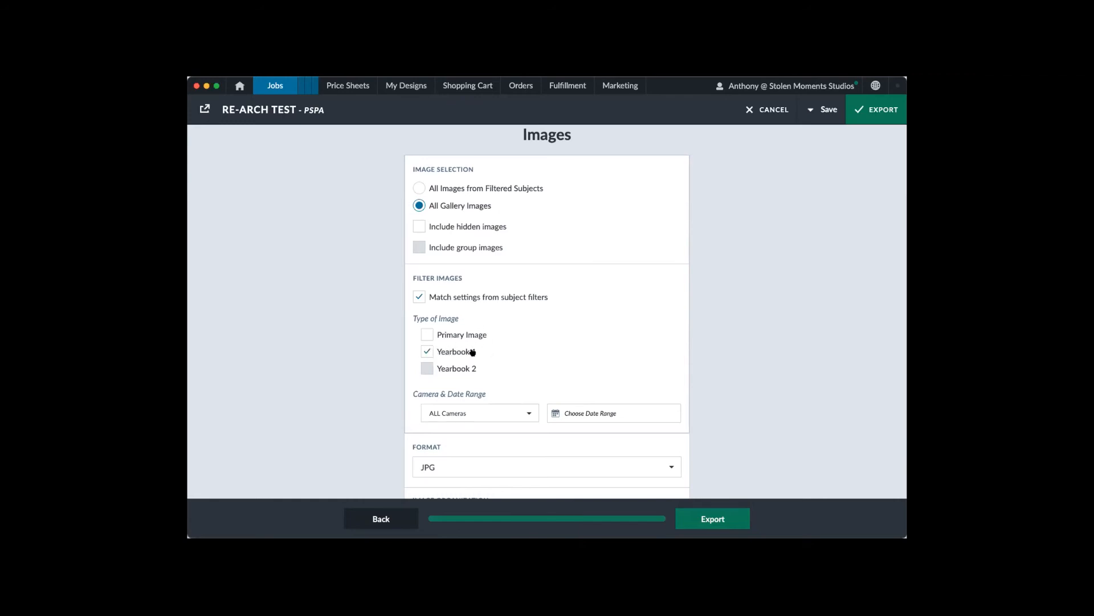
{"action": "scroll", "coordinate": [564, 318], "scroll_direction": "down", "scroll_amount": 3}
{"action": "scroll", "coordinate": [556, 322], "scroll_direction": "down", "scroll_amount": 3}
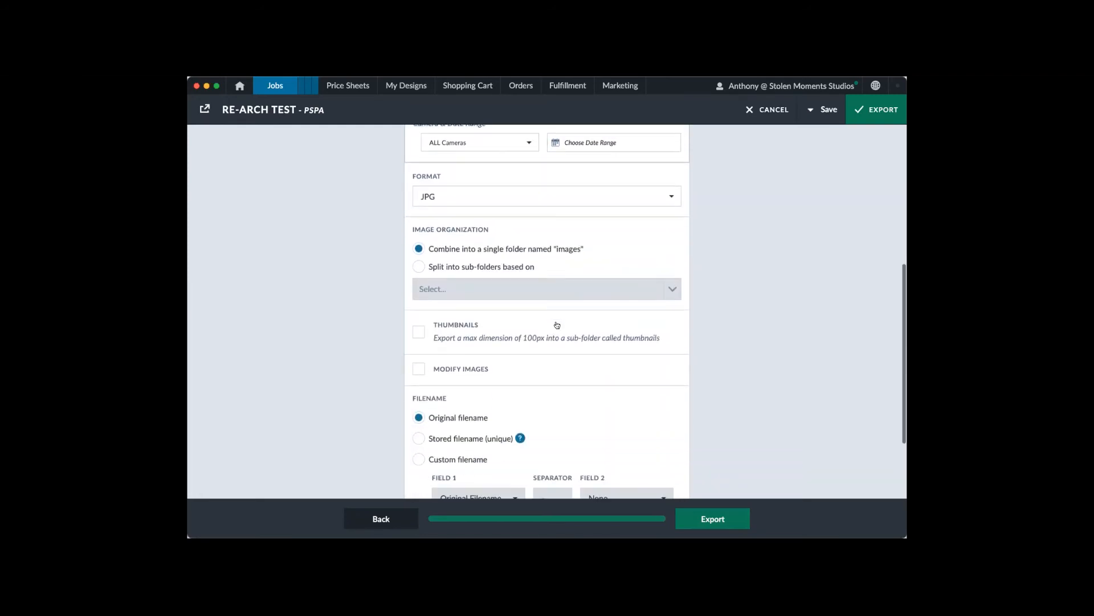
Set the exported image format to PNG.
{"action": "scroll", "coordinate": [562, 305], "scroll_direction": "up", "scroll_amount": 2}
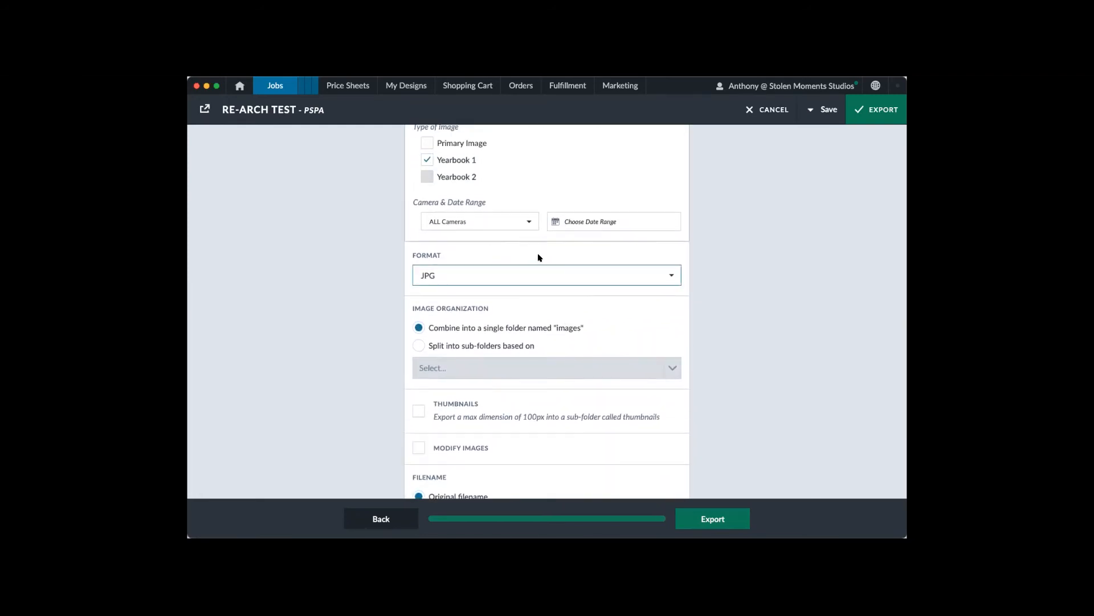
{"action": "scroll", "coordinate": [533, 231], "scroll_direction": "up", "scroll_amount": 1}
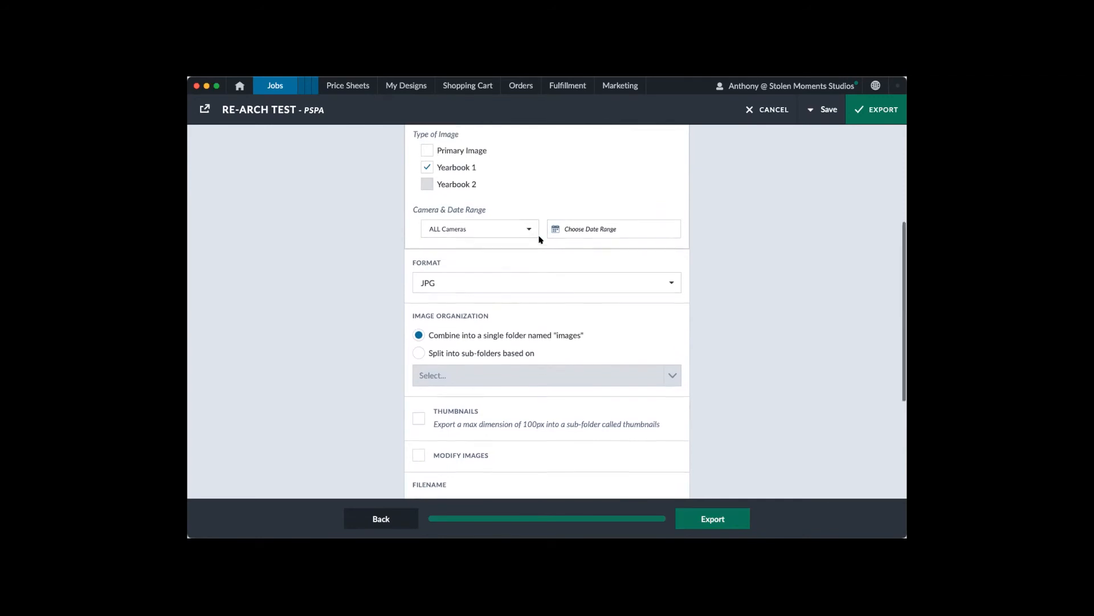
{"action": "left_click", "coordinate": [537, 305]}
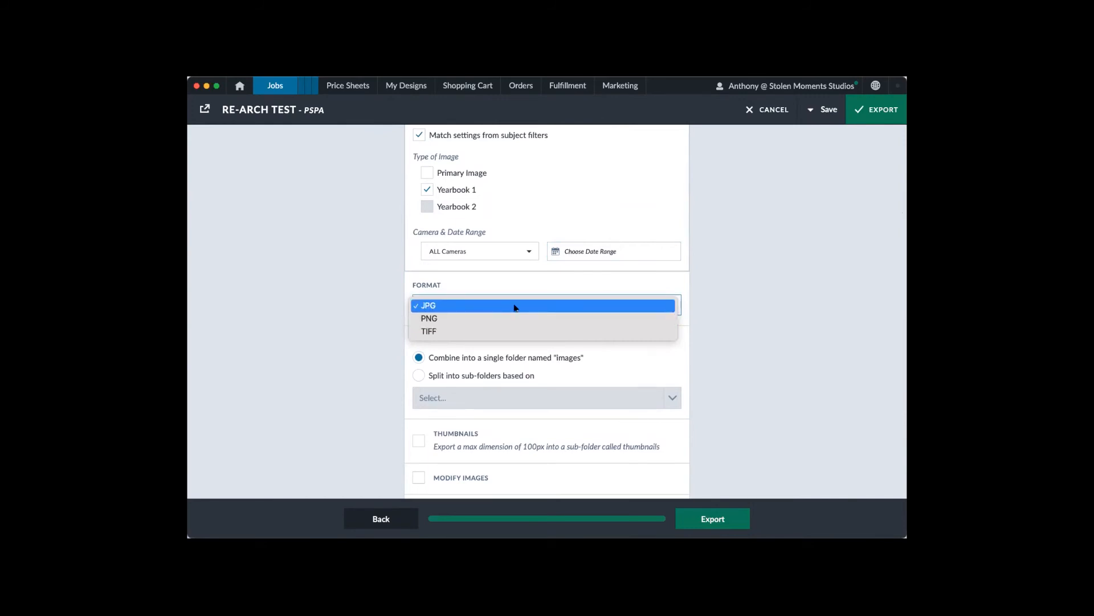
{"action": "left_click", "coordinate": [493, 318]}
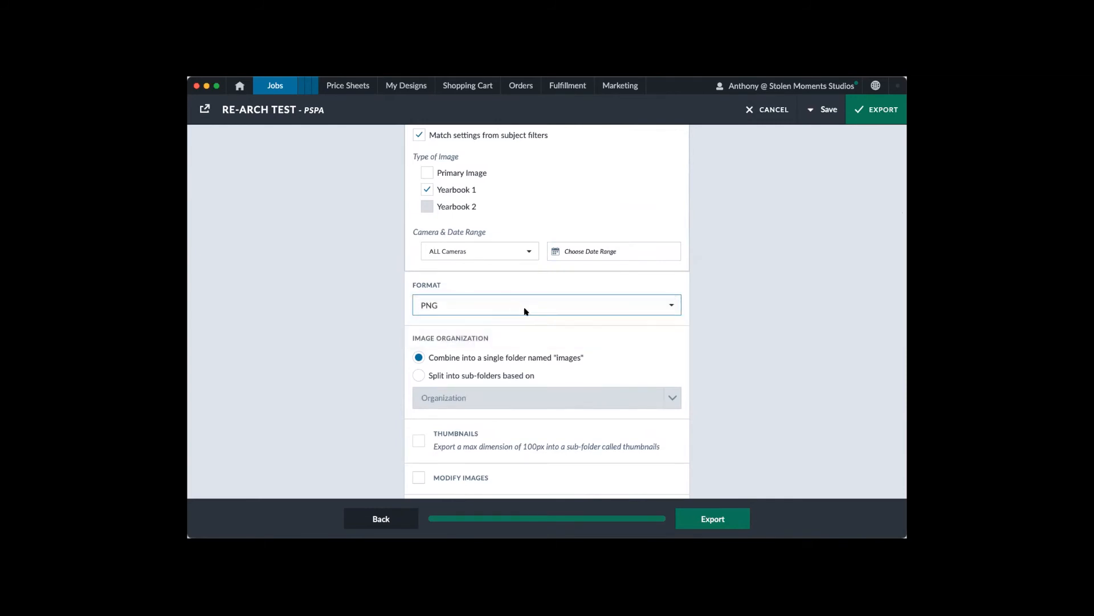
Enable Modify Images and turn on the Add Background option.
{"action": "scroll", "coordinate": [525, 311], "scroll_direction": "down", "scroll_amount": 5}
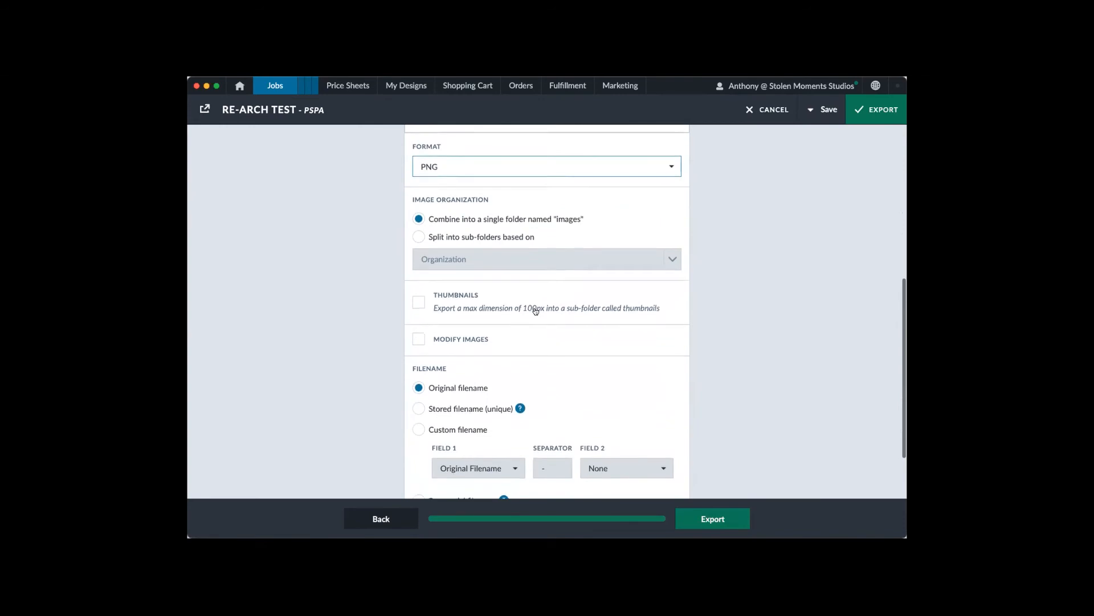
{"action": "left_click", "coordinate": [501, 321]}
{"action": "scroll", "coordinate": [548, 315], "scroll_direction": "down", "scroll_amount": 4}
{"action": "scroll", "coordinate": [548, 315], "scroll_direction": "down", "scroll_amount": 5}
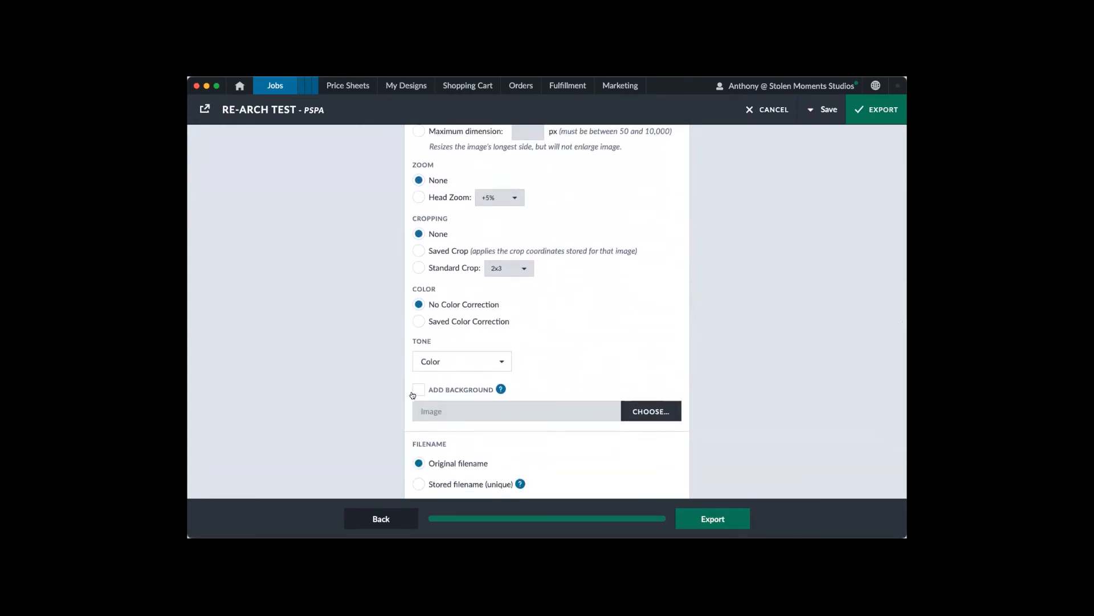
{"action": "left_click", "coordinate": [423, 392]}
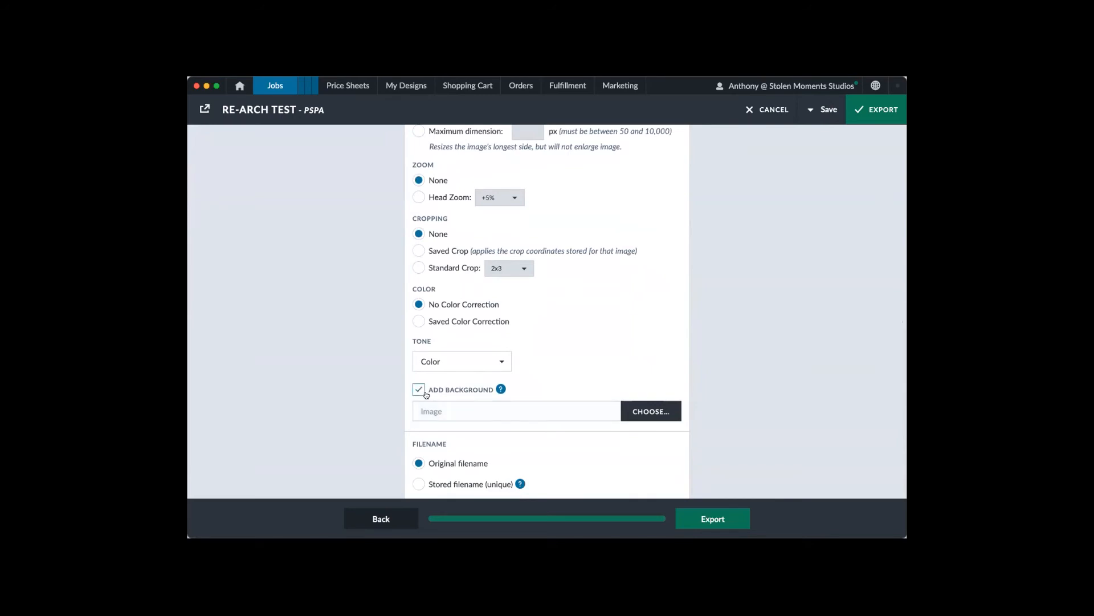
Set the exported image format to JPG and review the background and filename options.
{"action": "scroll", "coordinate": [469, 361], "scroll_direction": "up", "scroll_amount": 12}
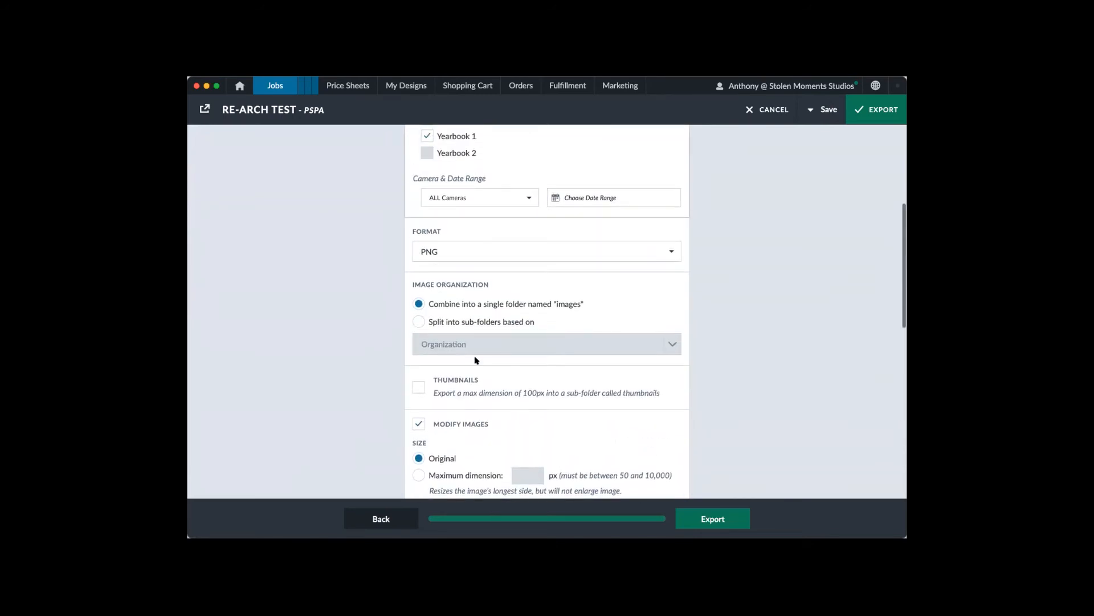
{"action": "scroll", "coordinate": [459, 360], "scroll_direction": "up", "scroll_amount": 1}
{"action": "left_click", "coordinate": [499, 274]}
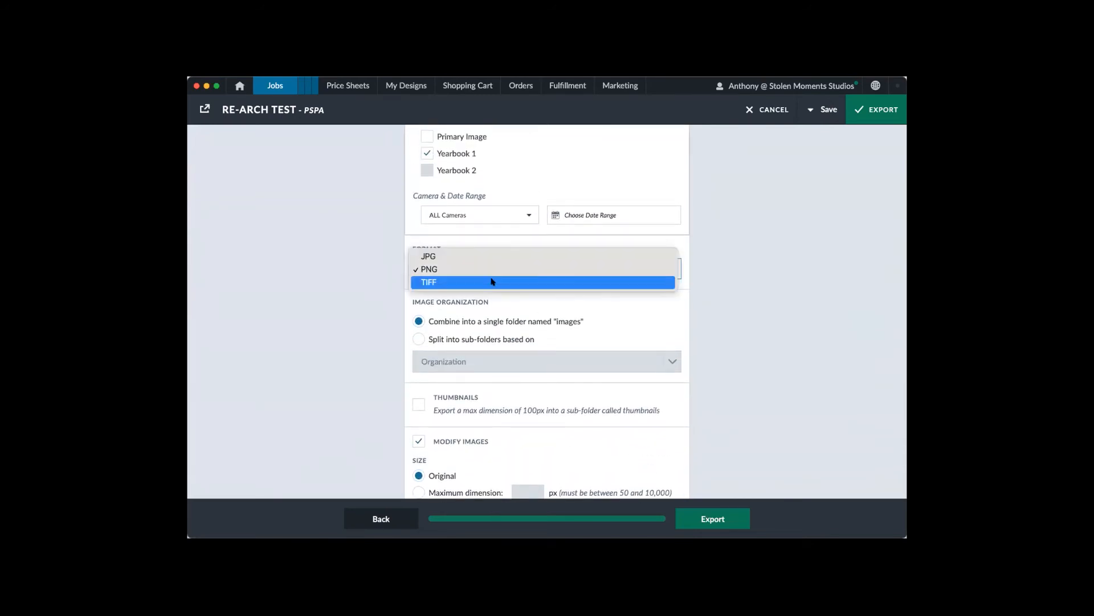
{"action": "left_click", "coordinate": [476, 256]}
{"action": "scroll", "coordinate": [503, 289], "scroll_direction": "down", "scroll_amount": 15}
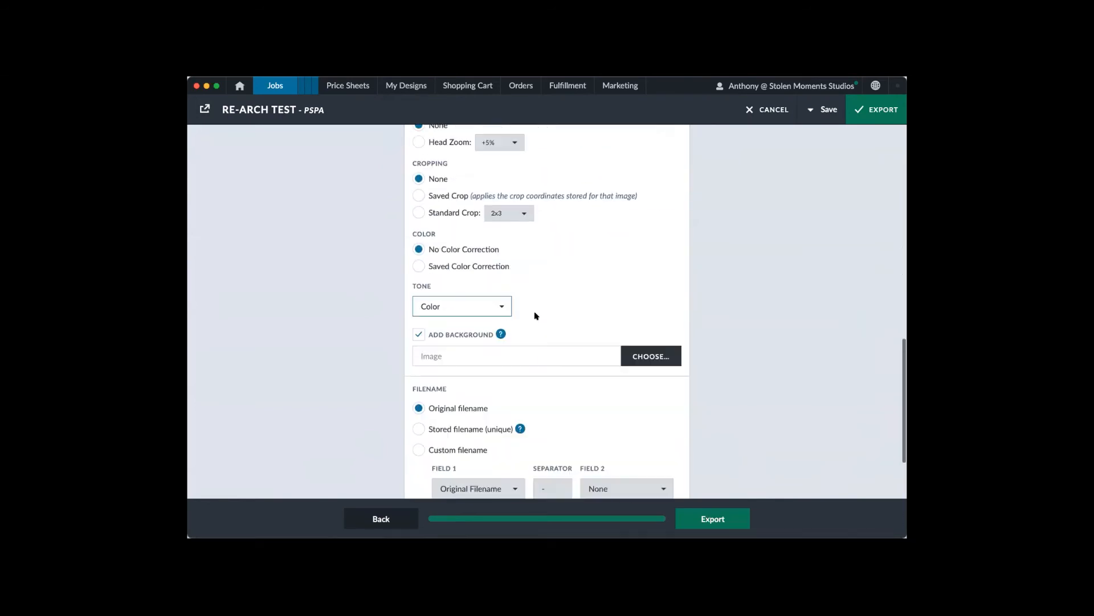
{"action": "scroll", "coordinate": [537, 317], "scroll_direction": "down", "scroll_amount": 4}
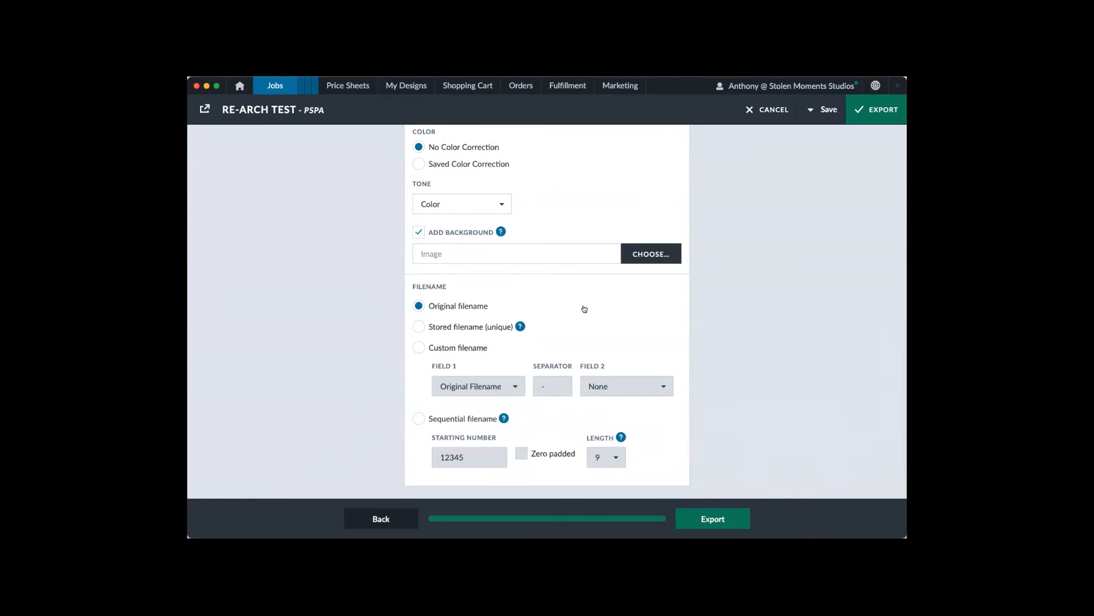
Set the image organization to split into sub-folders based on Grade.
{"action": "scroll", "coordinate": [516, 239], "scroll_direction": "up", "scroll_amount": 5}
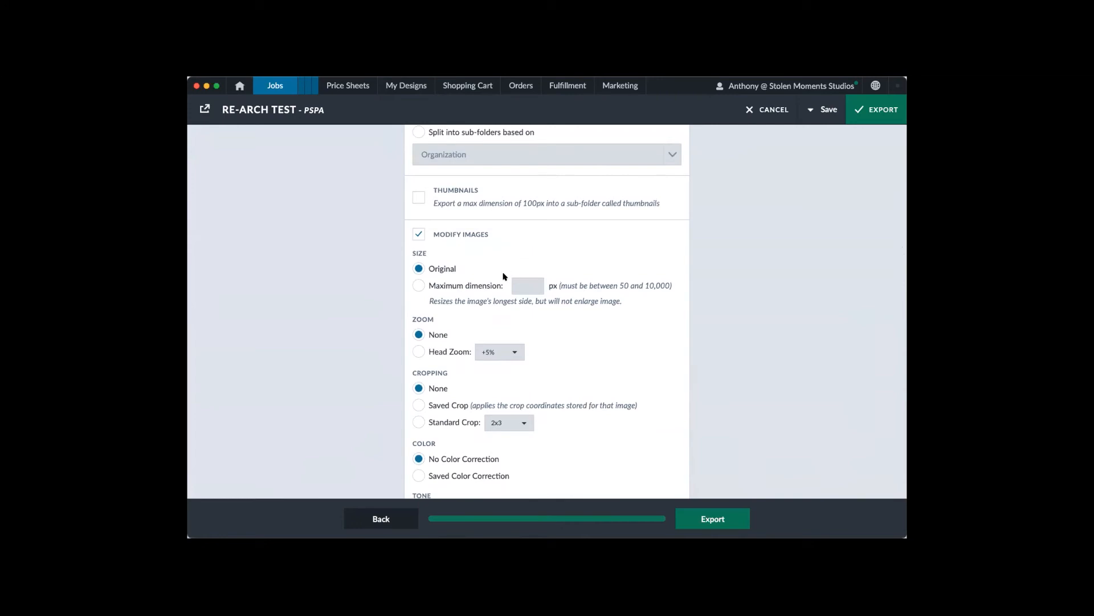
{"action": "scroll", "coordinate": [503, 277], "scroll_direction": "up", "scroll_amount": 2}
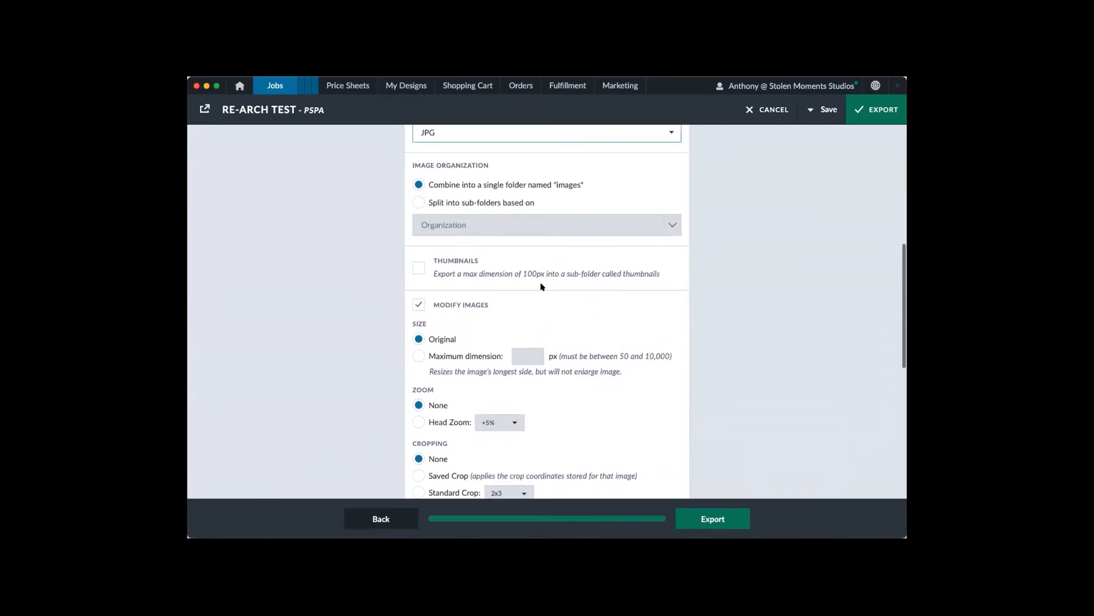
{"action": "scroll", "coordinate": [541, 287], "scroll_direction": "up", "scroll_amount": 1}
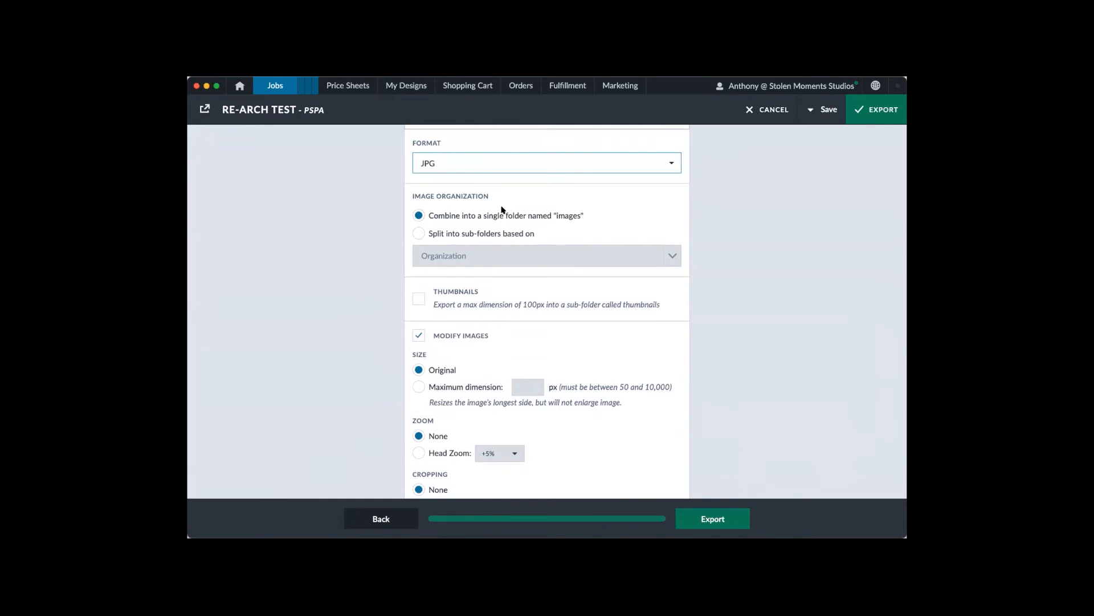
{"action": "scroll", "coordinate": [484, 191], "scroll_direction": "up", "scroll_amount": 1}
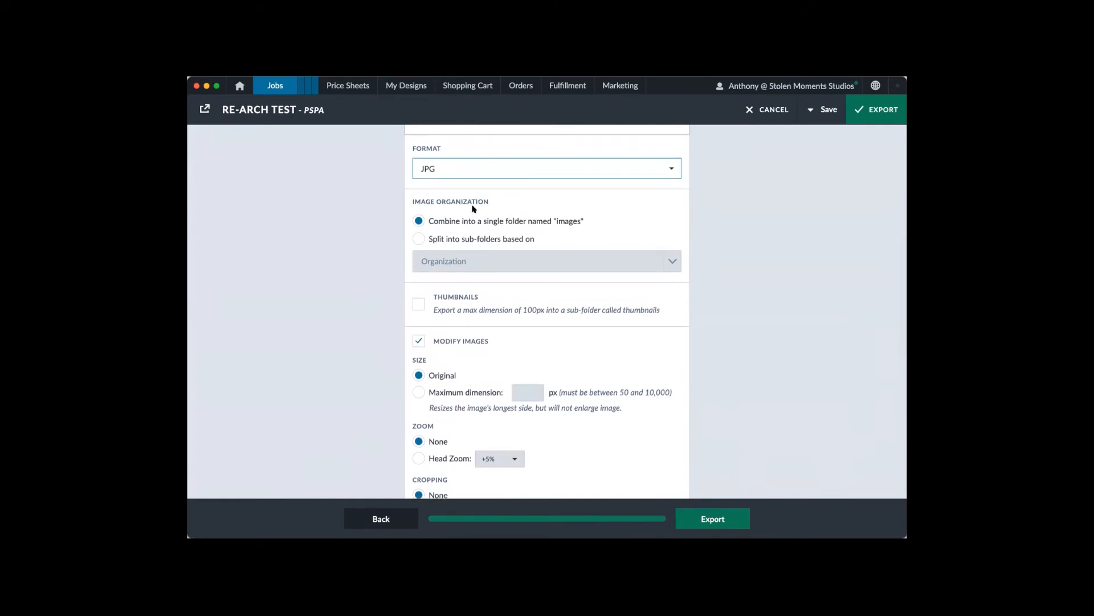
{"action": "scroll", "coordinate": [485, 211], "scroll_direction": "up", "scroll_amount": 3}
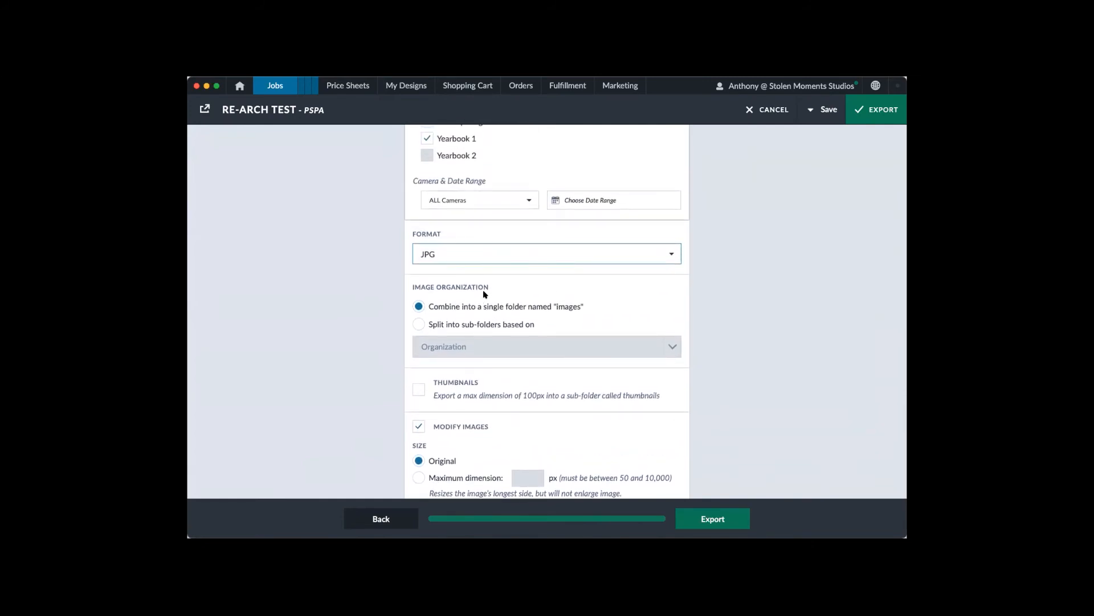
{"action": "left_click", "coordinate": [451, 325]}
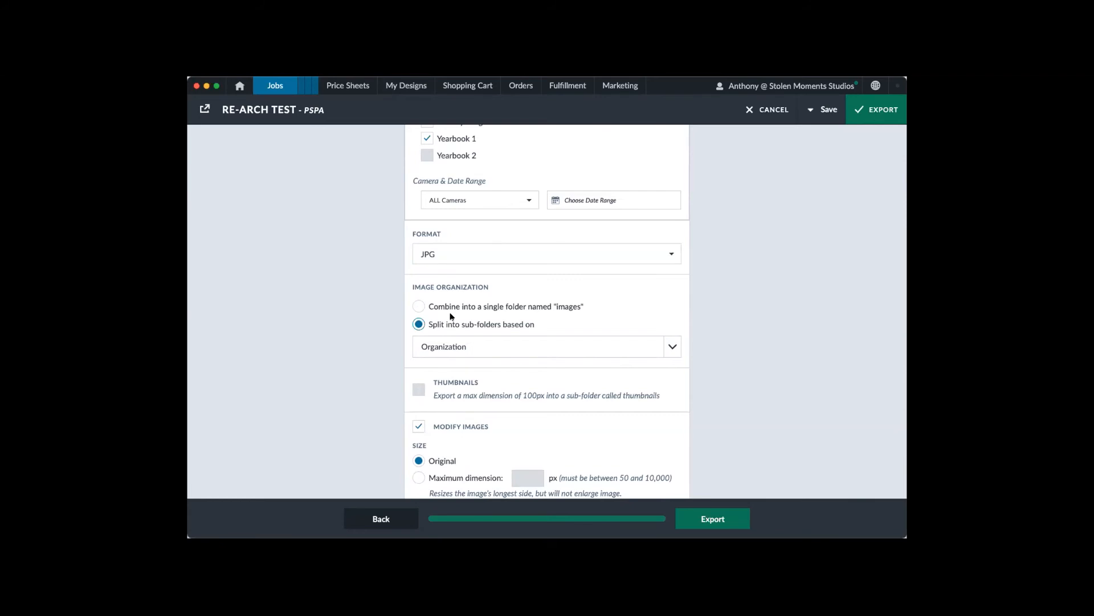
{"action": "left_click", "coordinate": [465, 344]}
{"action": "left_click", "coordinate": [482, 408]}
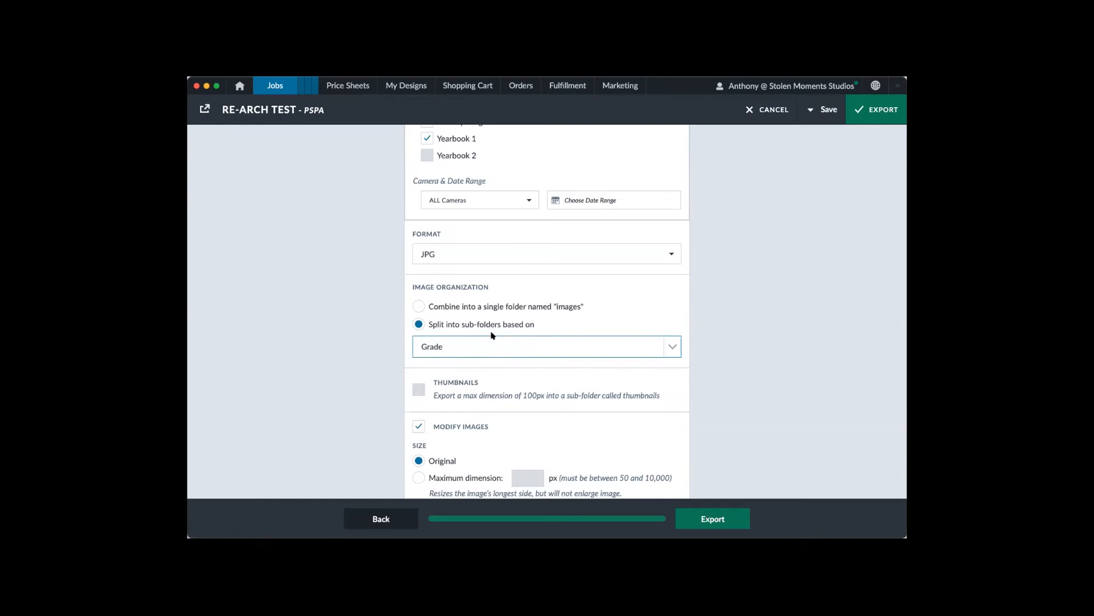
Limit the exported image size to a maximum dimension of 800 px.
{"action": "scroll", "coordinate": [523, 331], "scroll_direction": "down", "scroll_amount": 5}
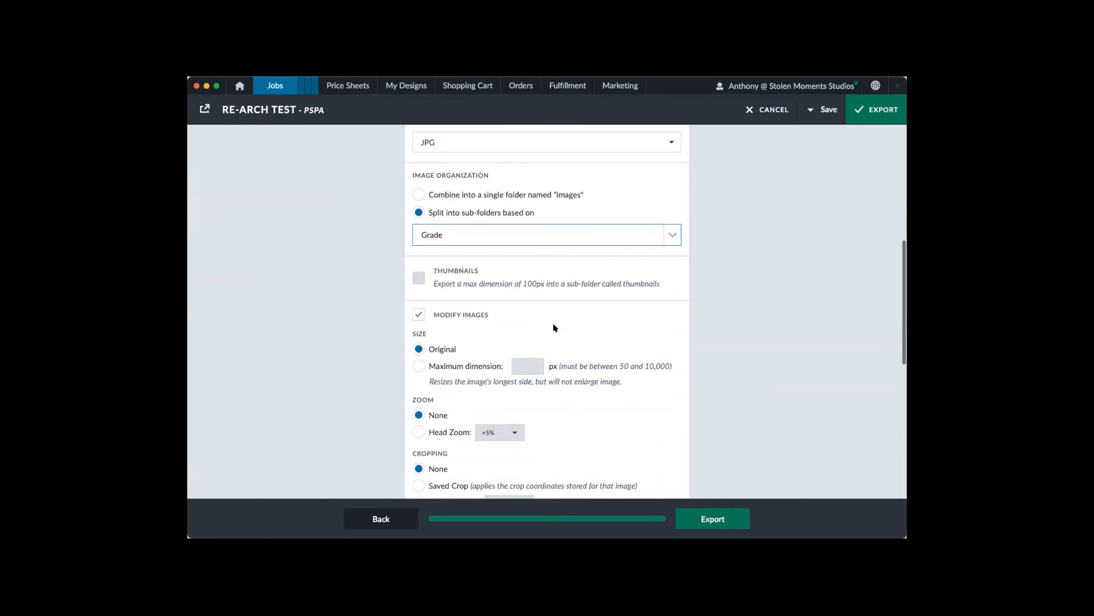
{"action": "scroll", "coordinate": [561, 325], "scroll_direction": "up", "scroll_amount": 2}
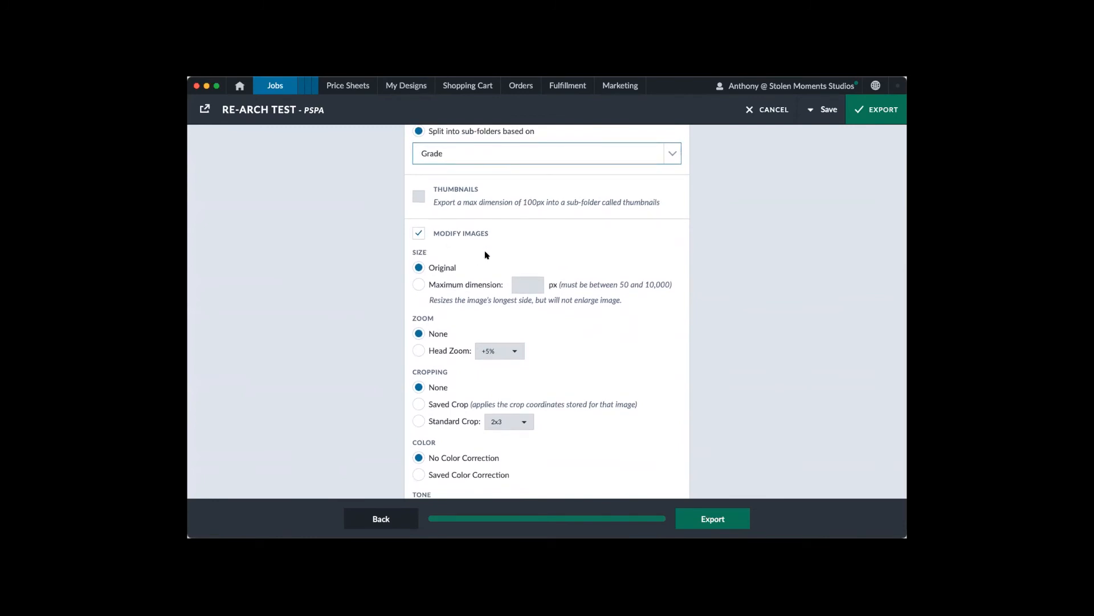
{"action": "scroll", "coordinate": [483, 255], "scroll_direction": "down", "scroll_amount": 1}
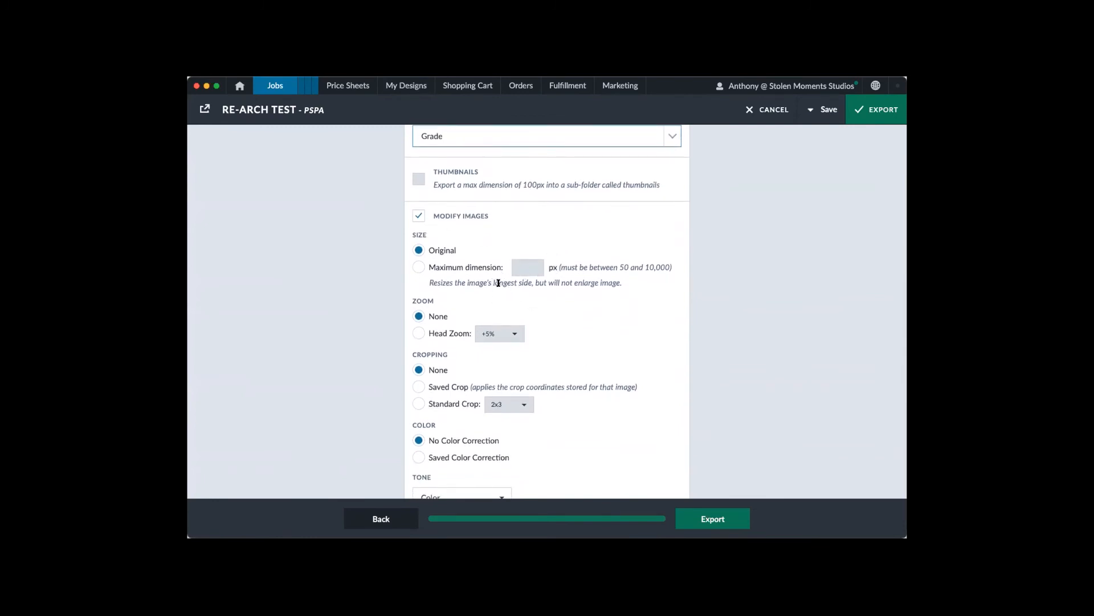
{"action": "left_click", "coordinate": [451, 268]}
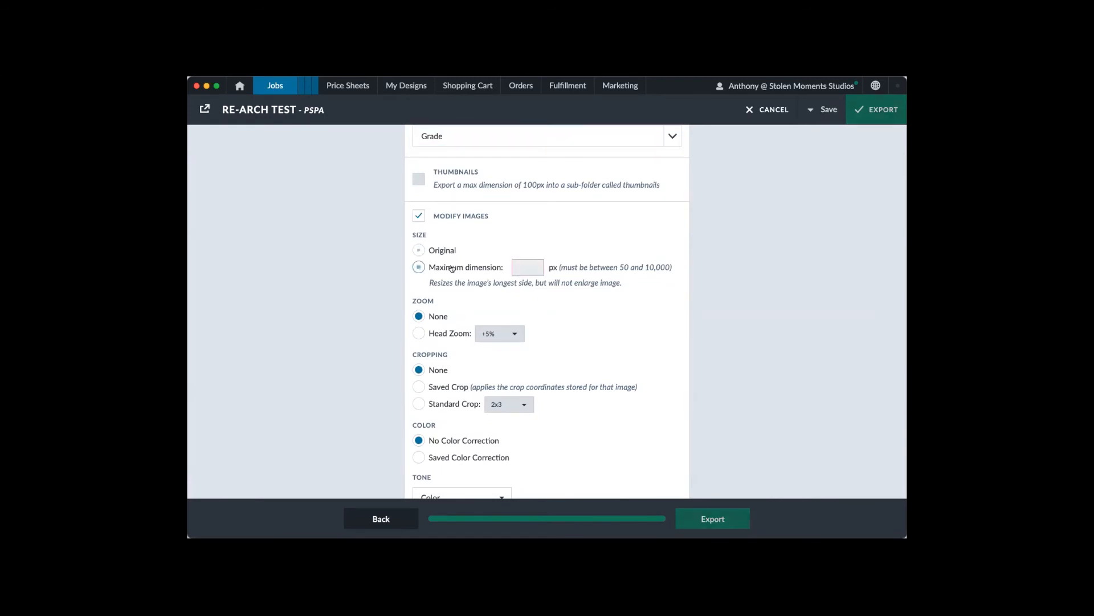
{"action": "left_click", "coordinate": [530, 267]}
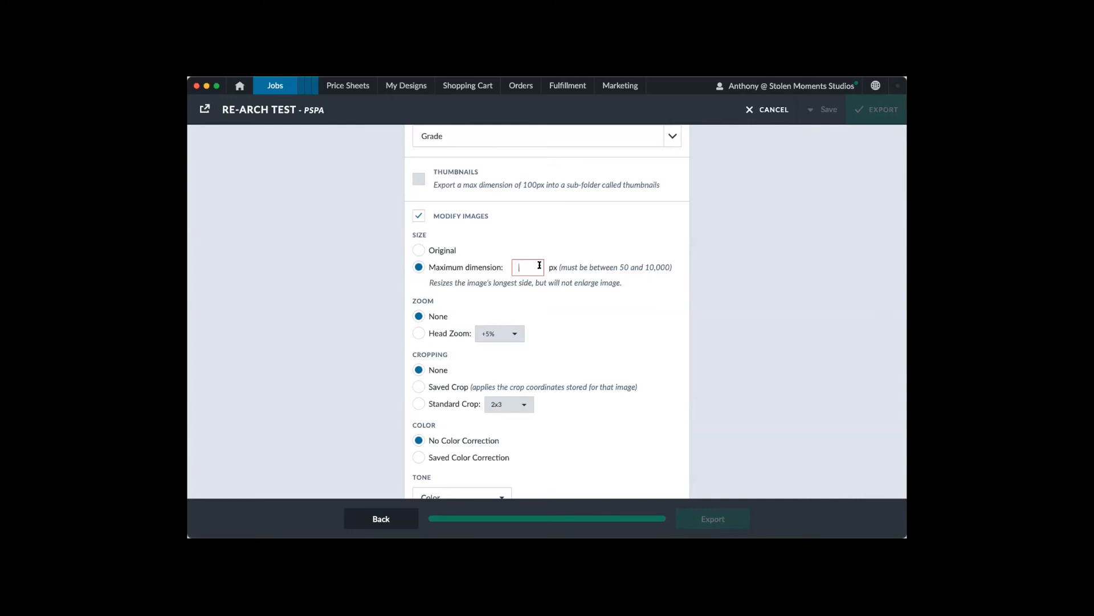
{"action": "type", "text": "800"}
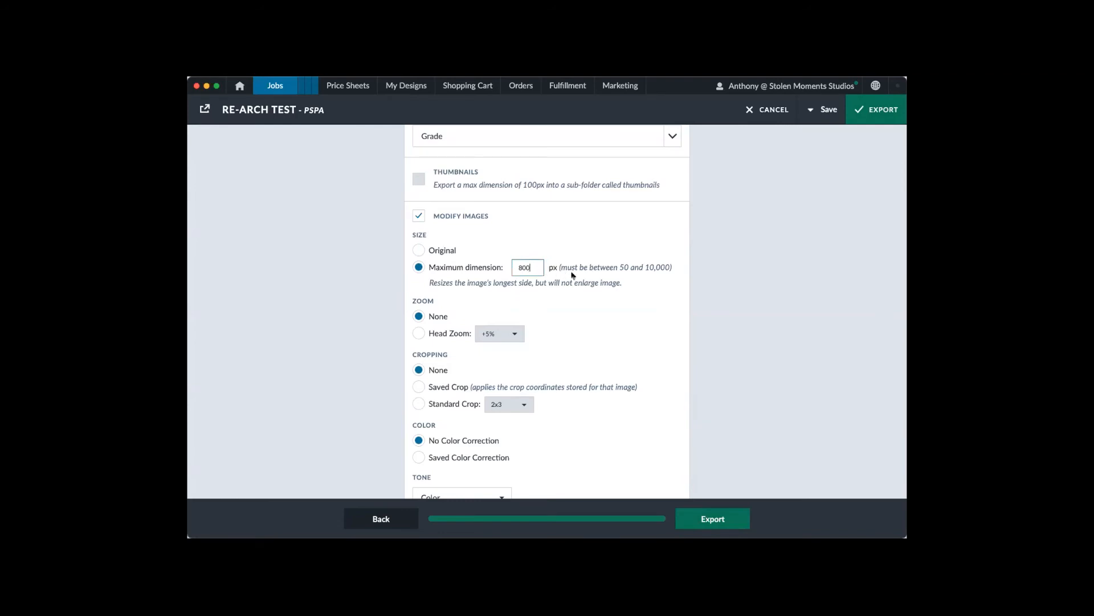
Set the image cropping to a 2x3 Standard Crop.
{"action": "scroll", "coordinate": [493, 347], "scroll_direction": "down", "scroll_amount": 5}
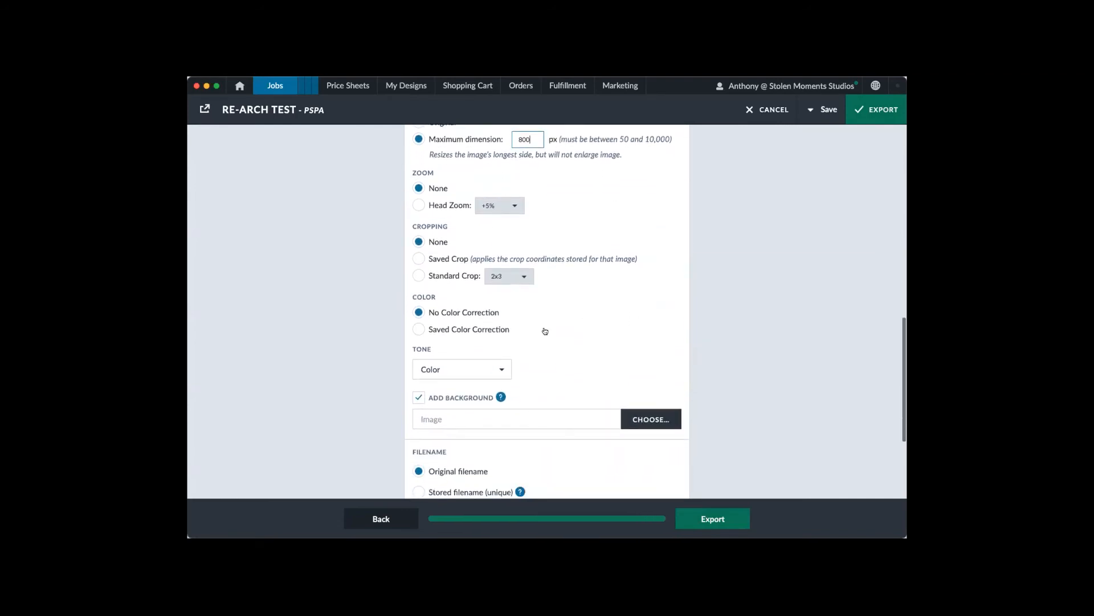
{"action": "left_click", "coordinate": [464, 260]}
{"action": "left_click", "coordinate": [456, 278]}
{"action": "left_click", "coordinate": [513, 276]}
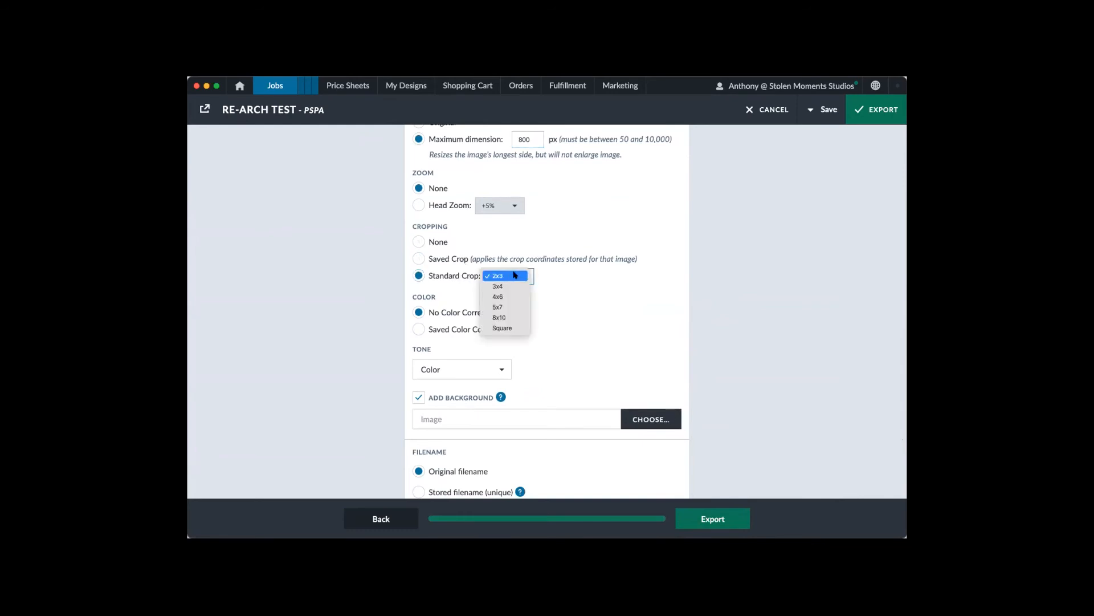
{"action": "left_click", "coordinate": [721, 282]}
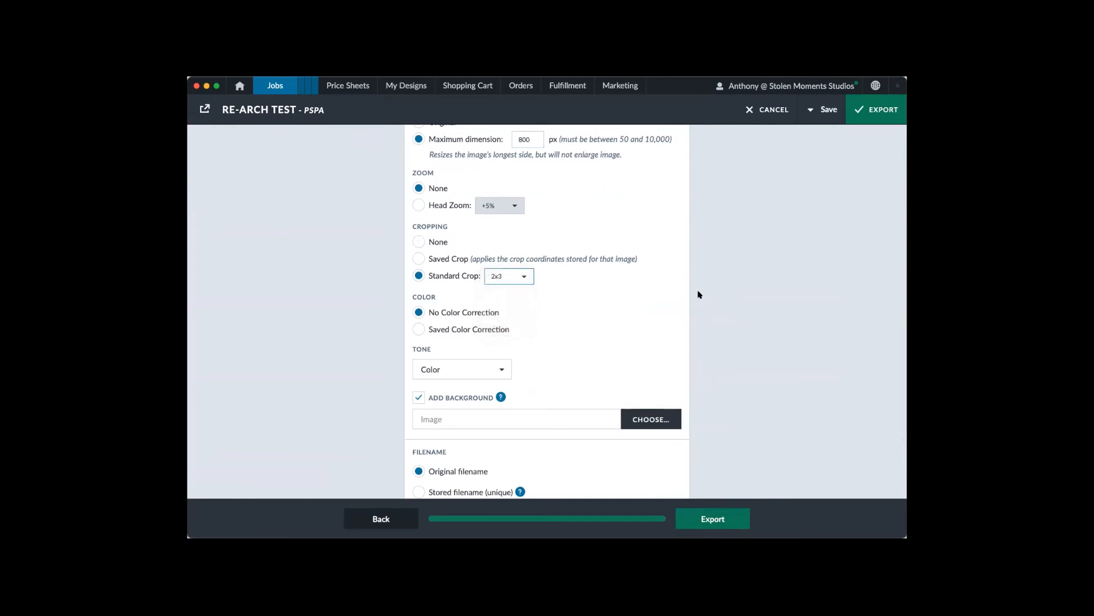
Try Saved Color Correction, return to No Color Correction, and check the available tone options.
{"action": "left_click", "coordinate": [452, 330]}
{"action": "left_click", "coordinate": [452, 315]}
{"action": "left_click", "coordinate": [489, 370]}
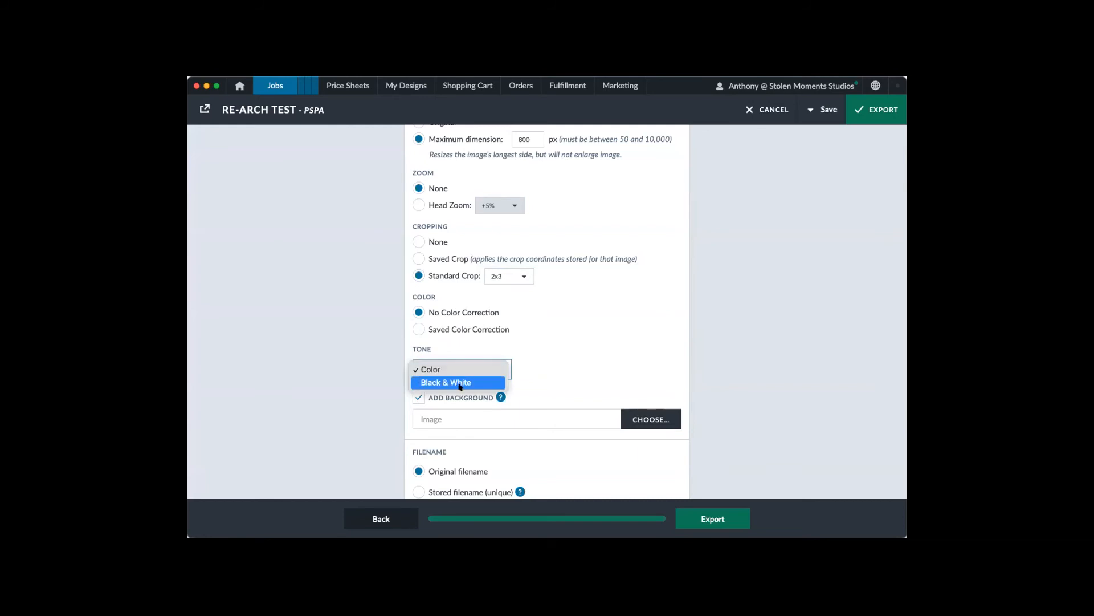
{"action": "left_click", "coordinate": [621, 344]}
Use sequential filenames with starting number 1, zero padded to a length of 3.
{"action": "scroll", "coordinate": [616, 344], "scroll_direction": "down", "scroll_amount": 3}
{"action": "scroll", "coordinate": [622, 345], "scroll_direction": "down", "scroll_amount": 2}
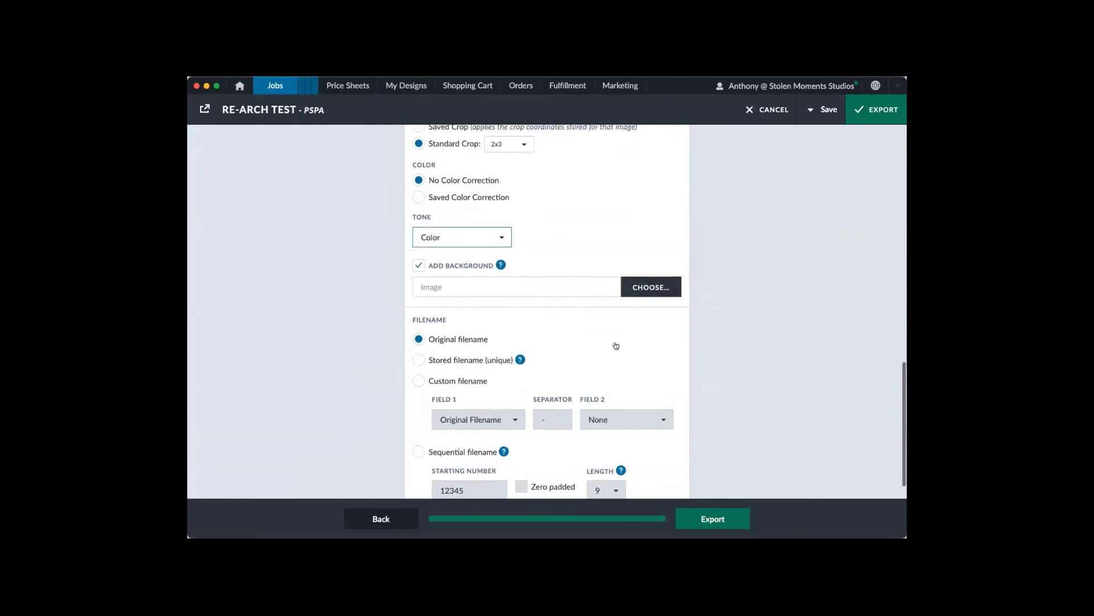
{"action": "scroll", "coordinate": [640, 320], "scroll_direction": "down", "scroll_amount": 1}
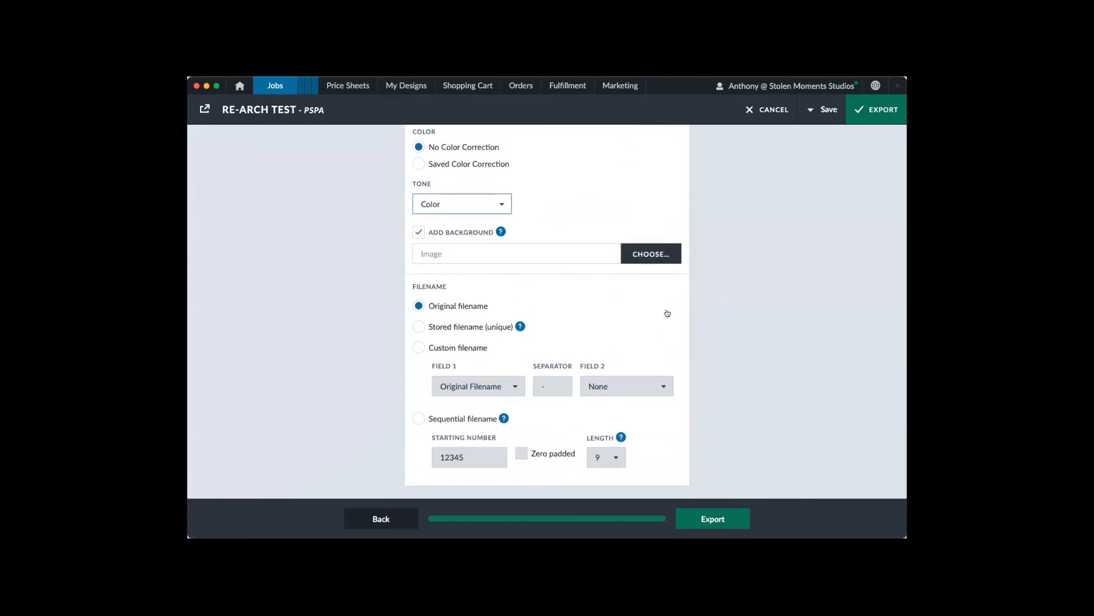
{"action": "left_click", "coordinate": [465, 348]}
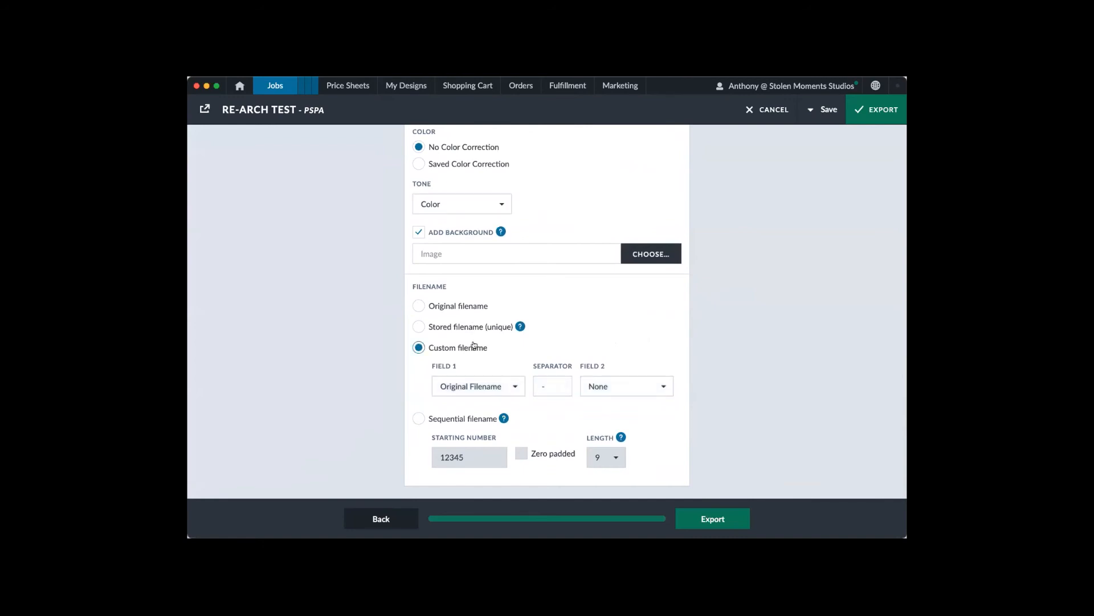
{"action": "left_click", "coordinate": [444, 419]}
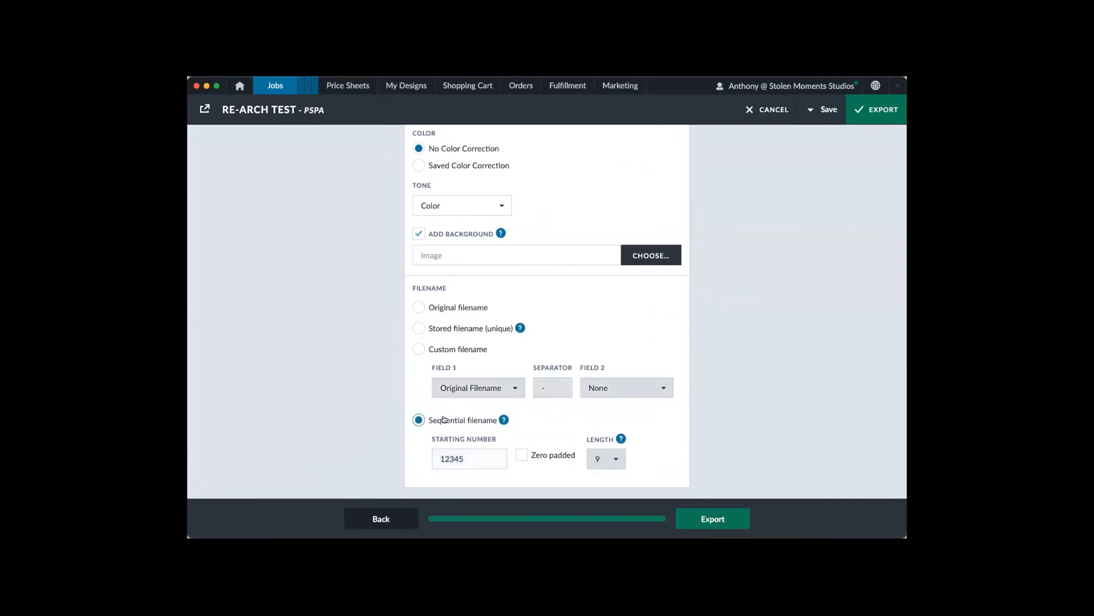
{"action": "scroll", "coordinate": [476, 451], "scroll_direction": "down", "scroll_amount": 1}
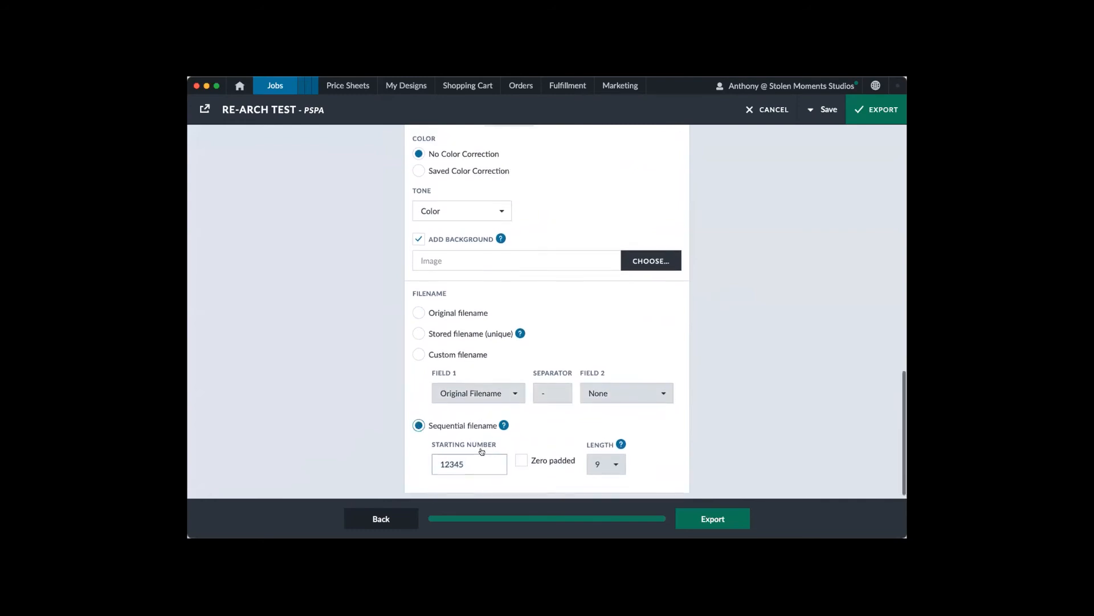
{"action": "double_click", "coordinate": [478, 454]}
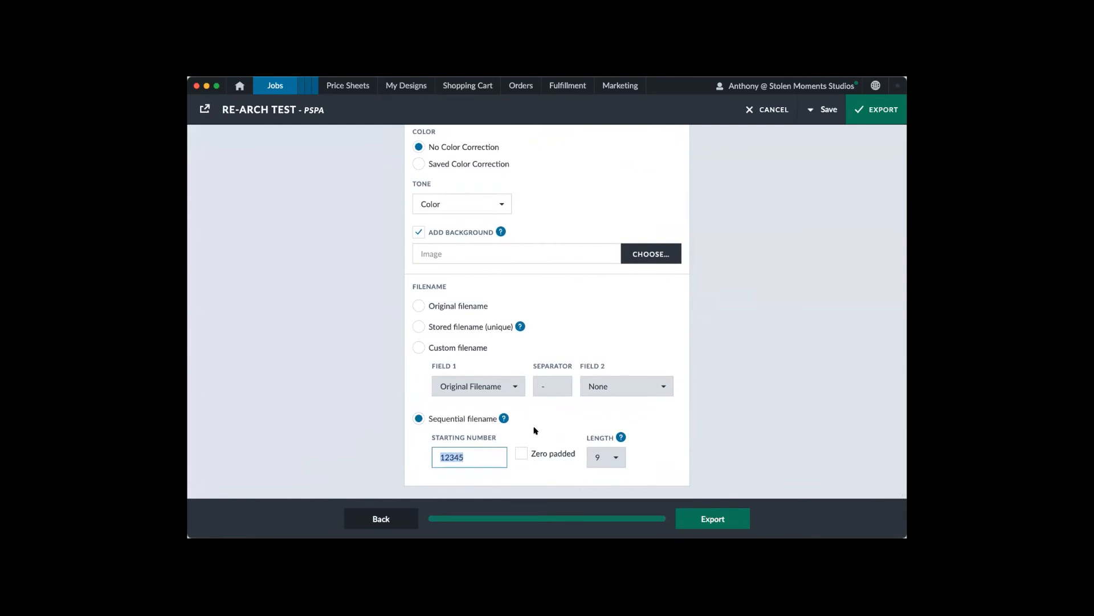
{"action": "type", "text": "1"}
{"action": "left_click", "coordinate": [566, 458]}
{"action": "left_click", "coordinate": [606, 457]}
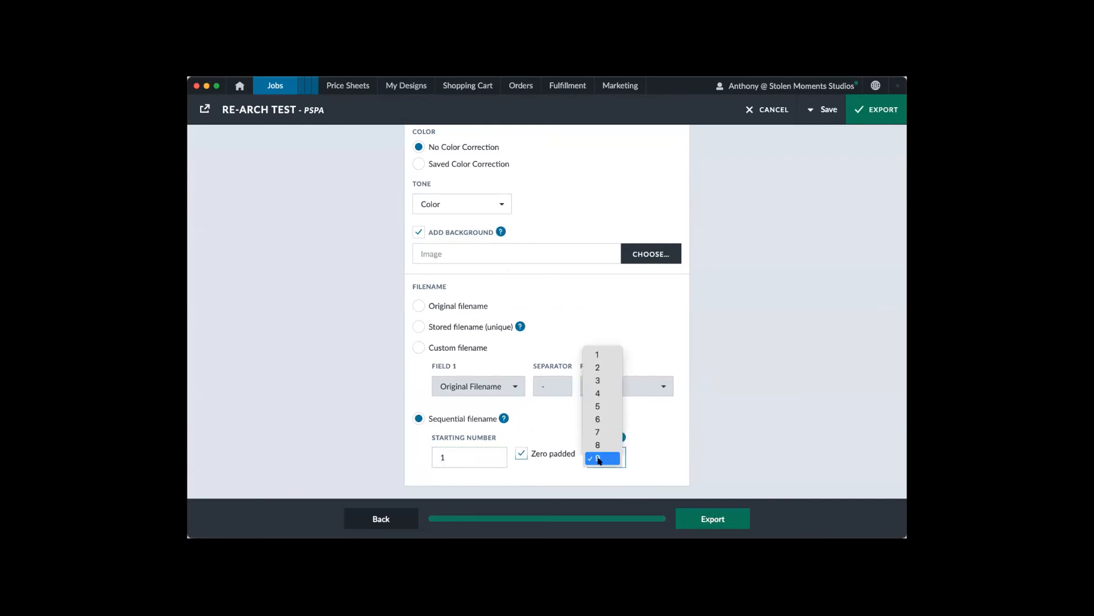
{"action": "left_click", "coordinate": [605, 380]}
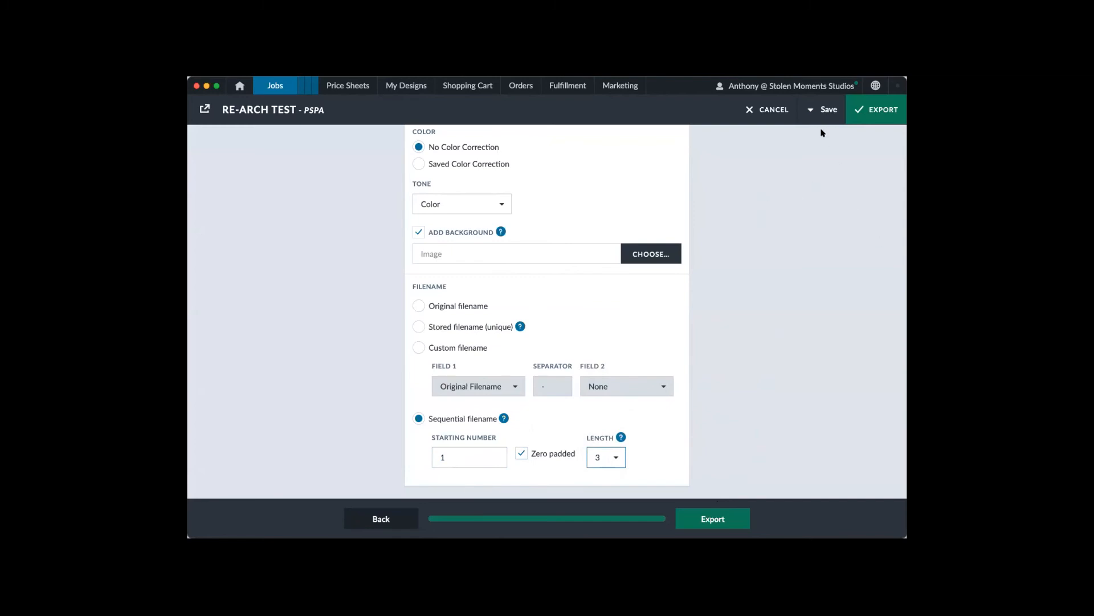
Save the export settings as a new template named PSPA2 and start the export.
{"action": "left_click", "coordinate": [823, 109]}
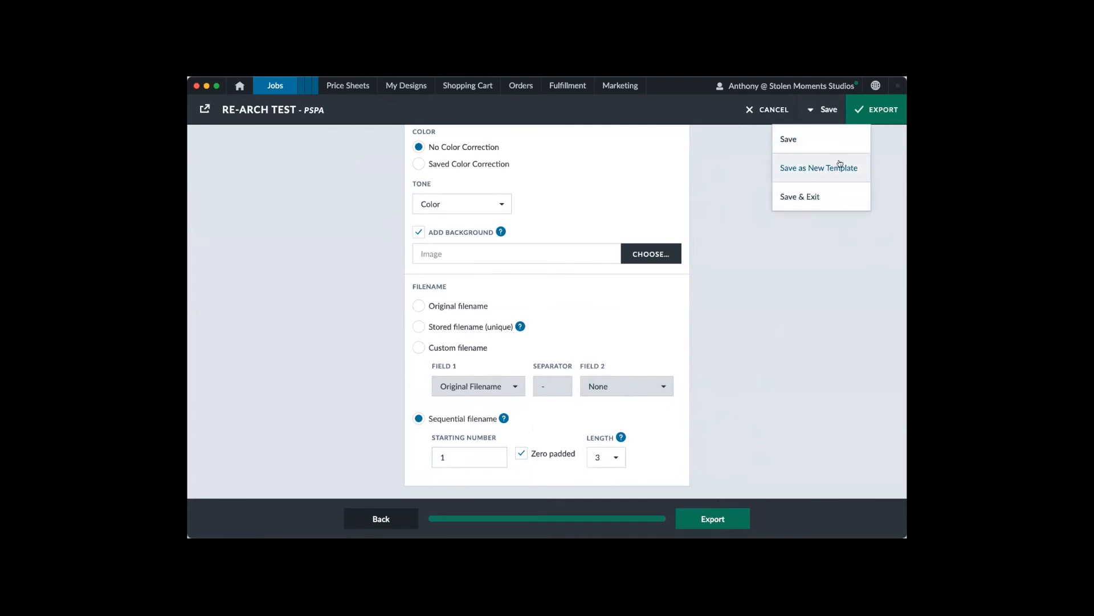
{"action": "left_click", "coordinate": [836, 170]}
{"action": "left_click", "coordinate": [485, 292]}
{"action": "type", "text": "PS"}
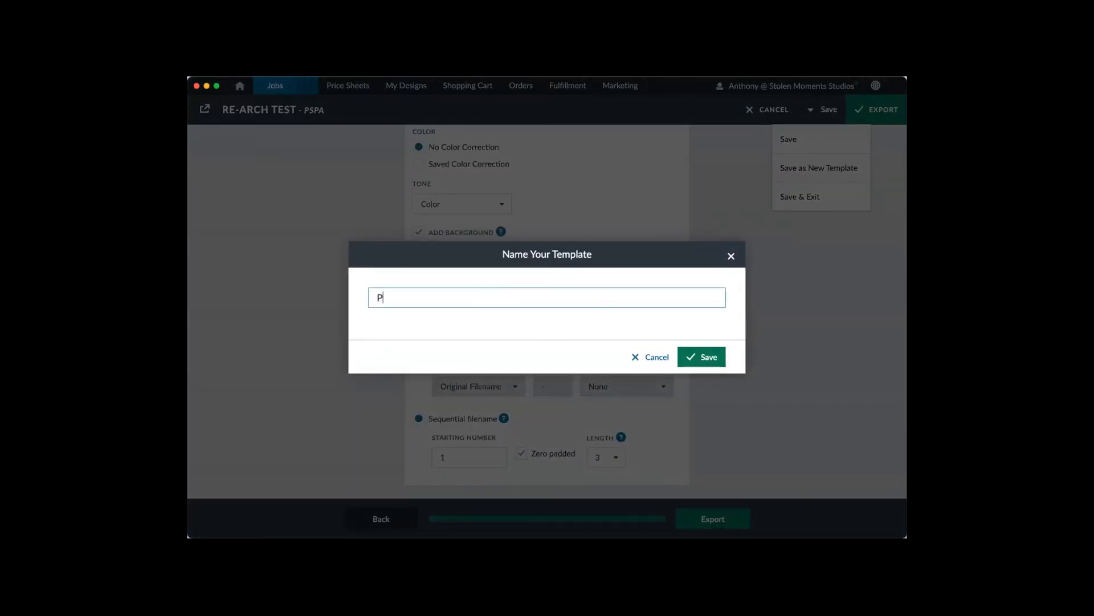
{"action": "key", "text": "BackSpace"}
{"action": "type", "text": "SPA"}
{"action": "key", "text": "BackSpace"}
{"action": "key", "text": "BackSpace"}
{"action": "type", "text": "PA2"}
{"action": "left_click", "coordinate": [717, 356]}
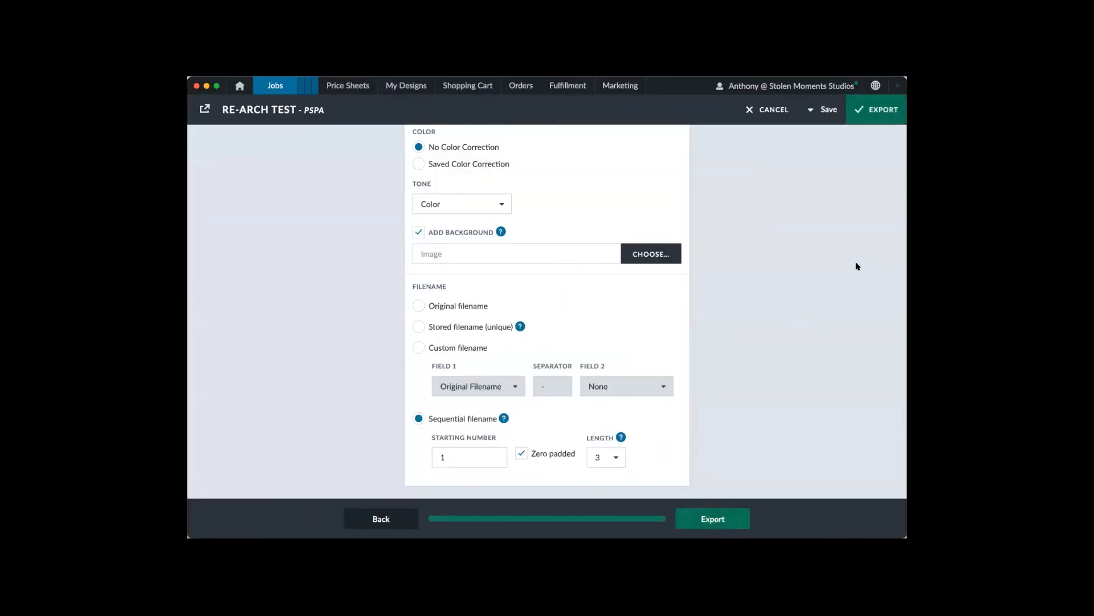
{"action": "left_click", "coordinate": [715, 518]}
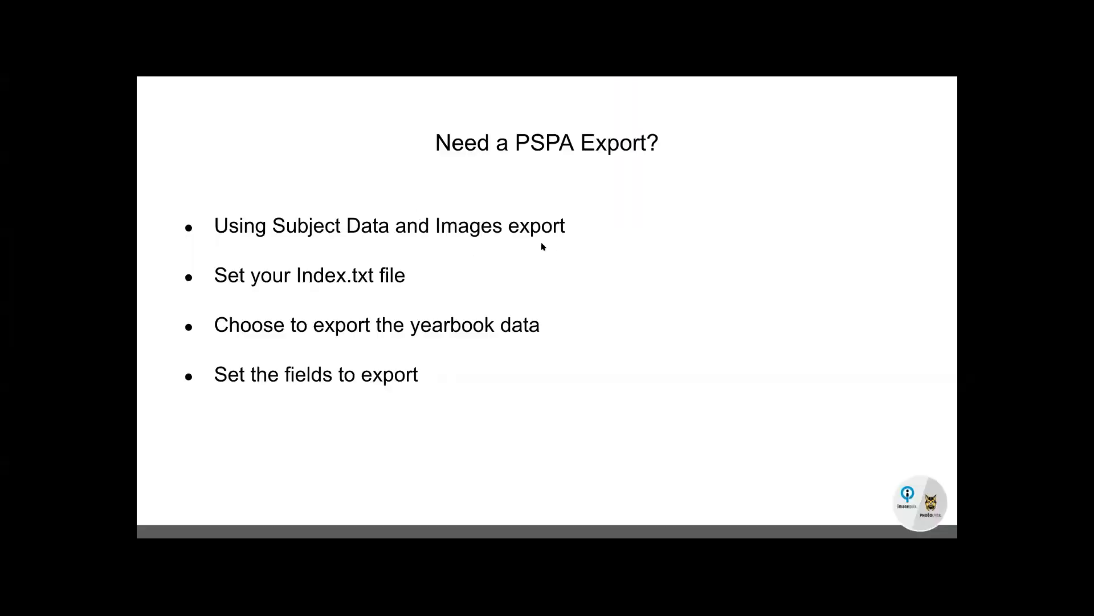
{"action": "key", "text": "Right"}
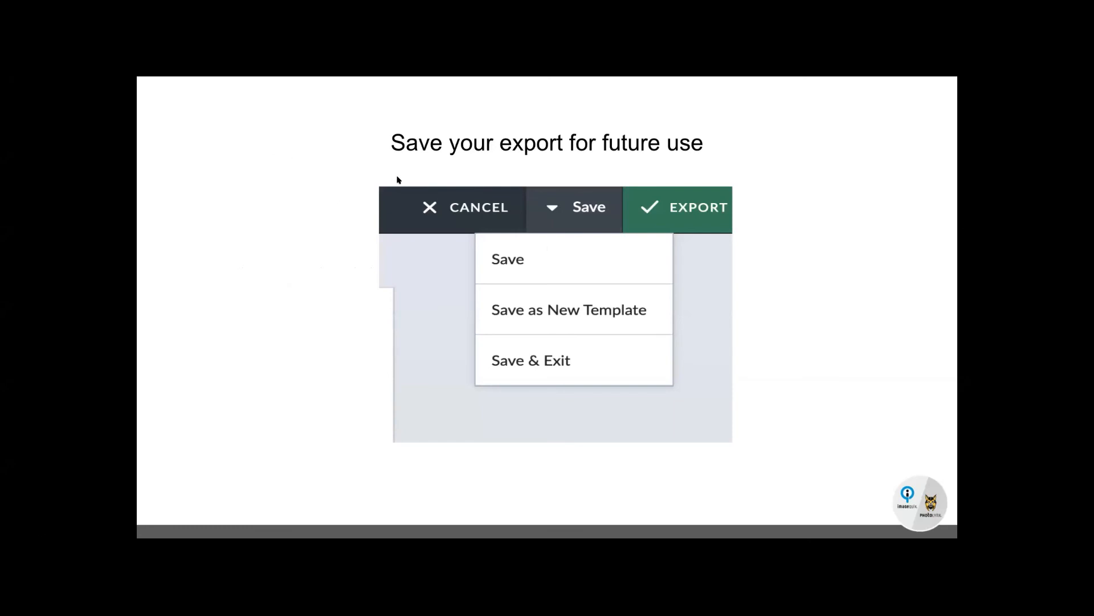
{"action": "left_click", "coordinate": [296, 223]}
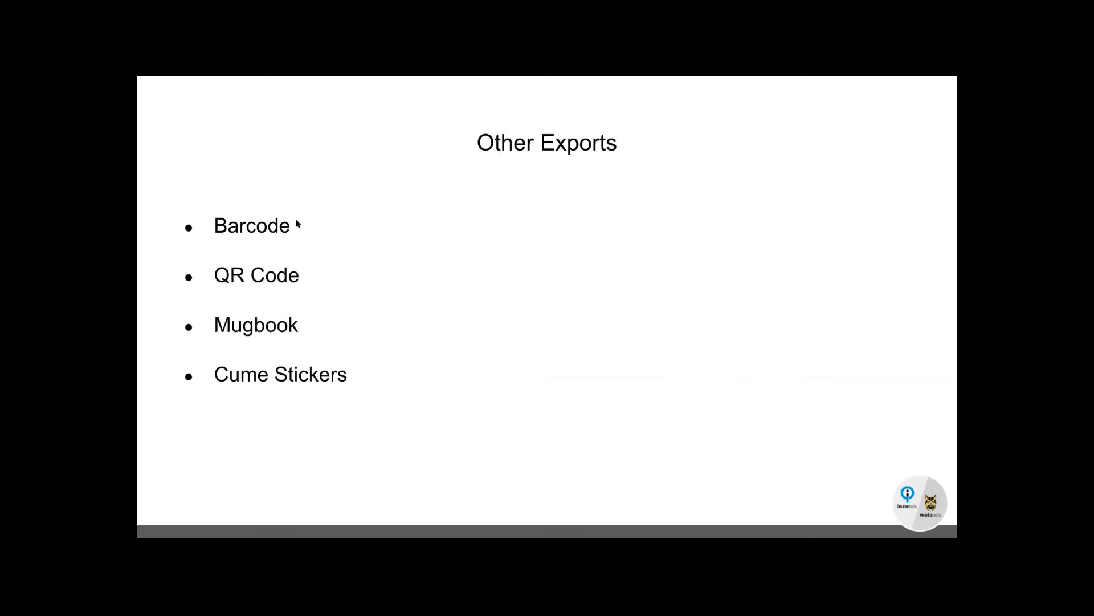